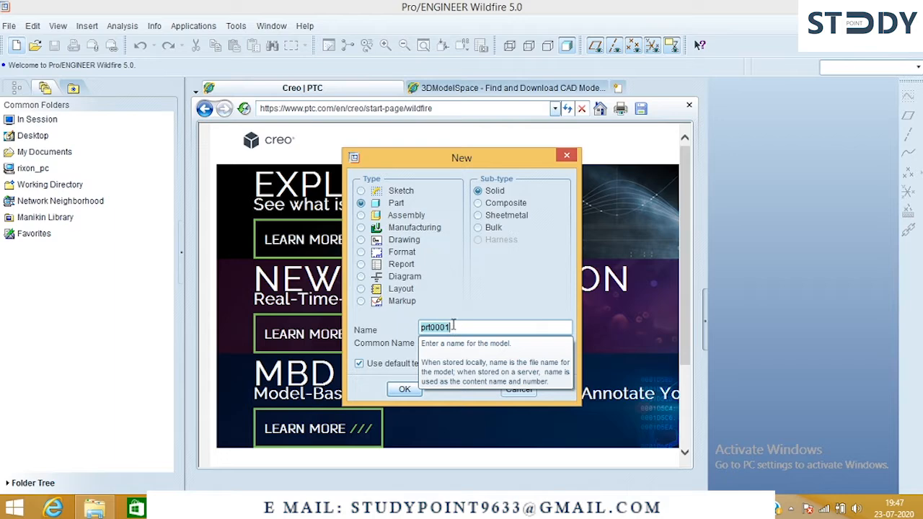
# Create the solid part prt0001 and begin an internal Extrude sketch on the TOP plane with the RIGHT plane as orientation reference
pyautogui.click(402, 389)
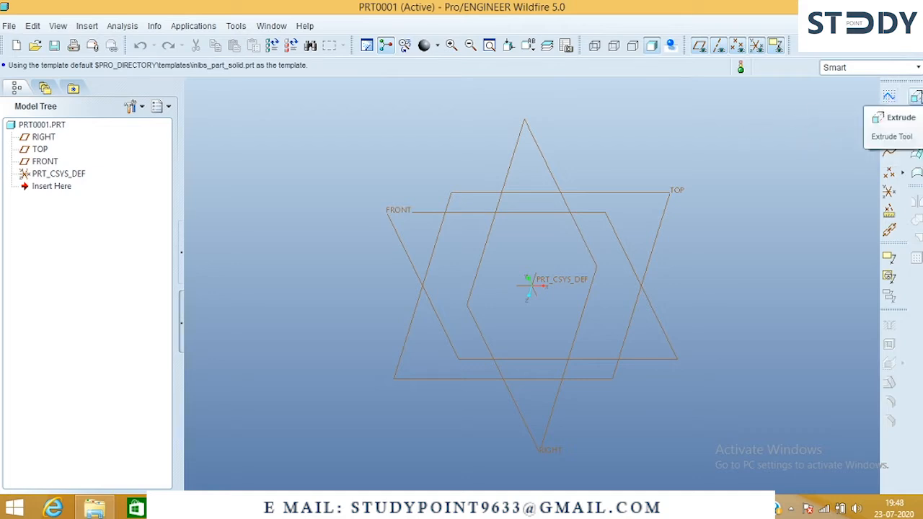
pyautogui.click(916, 97)
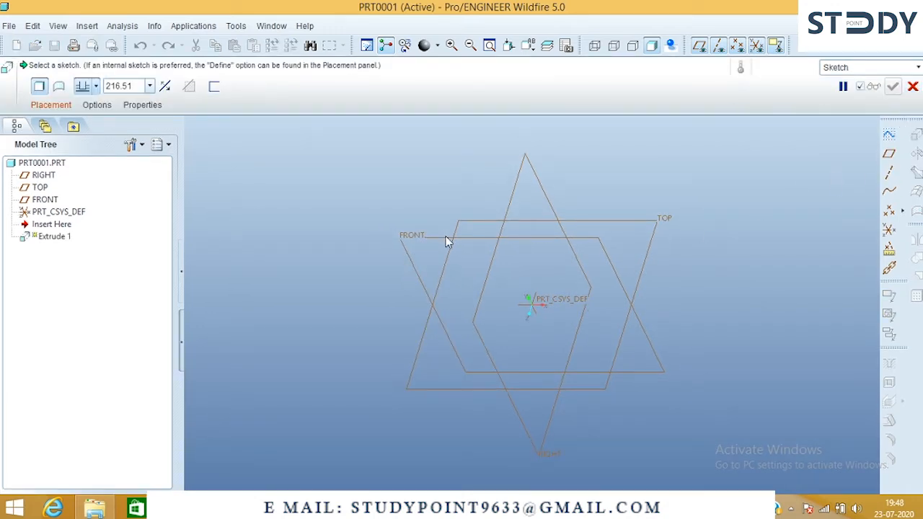
pyautogui.click(62, 107)
pyautogui.click(168, 152)
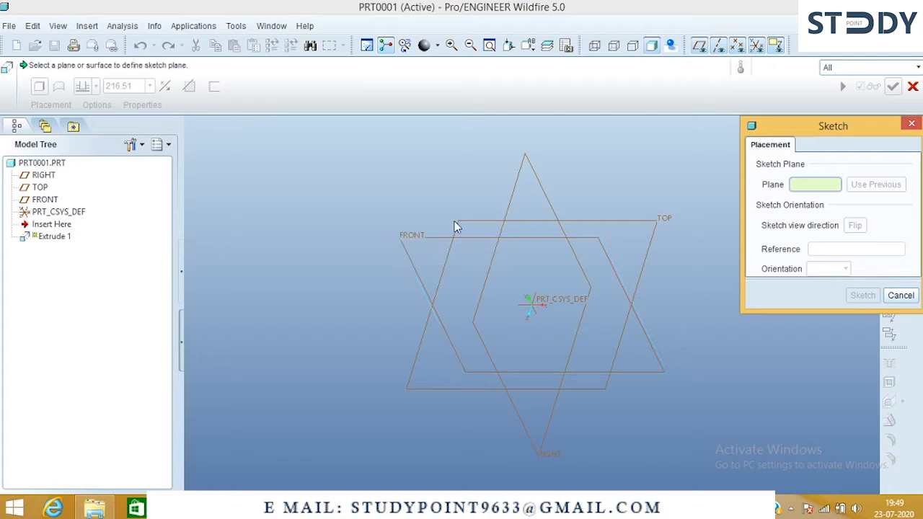
pyautogui.click(603, 219)
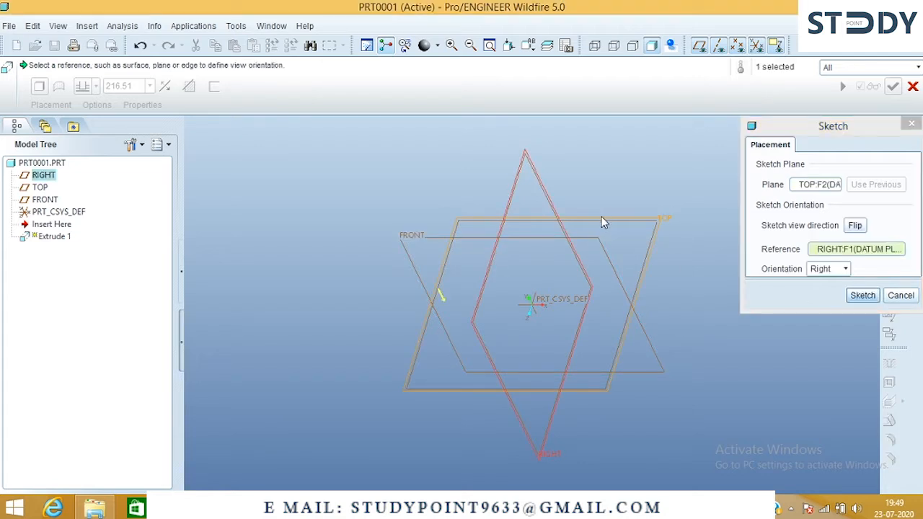
pyautogui.click(863, 295)
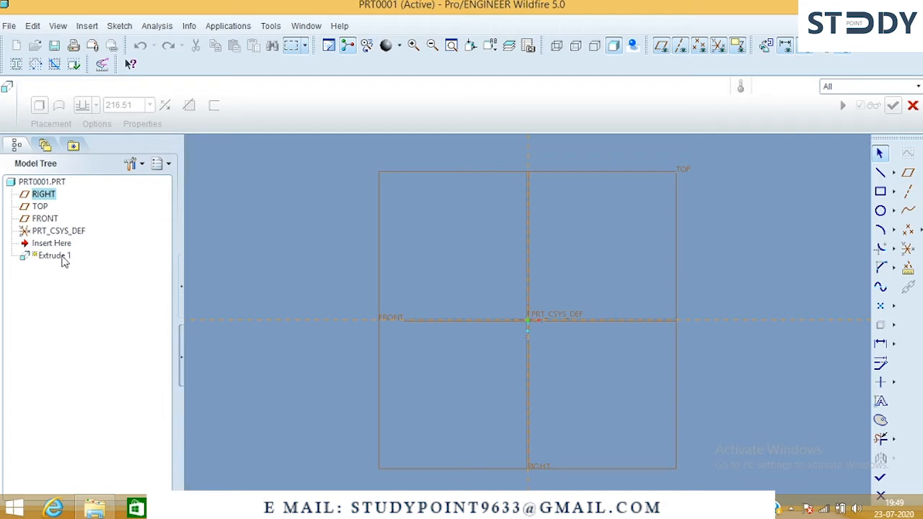
pyautogui.click(894, 175)
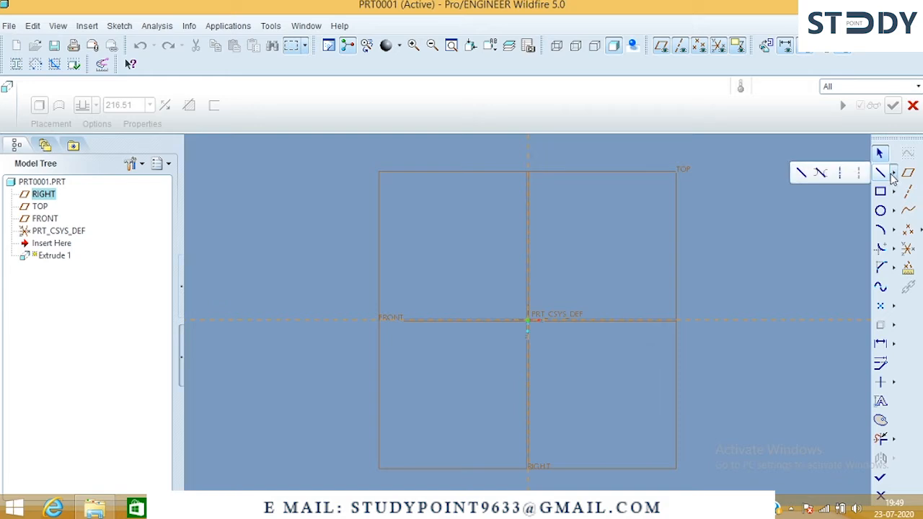
pyautogui.click(837, 211)
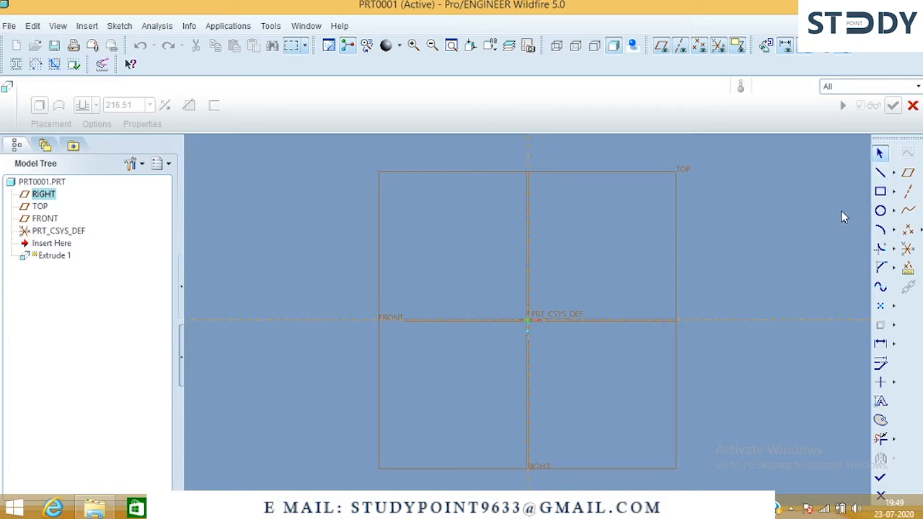
pyautogui.click(894, 210)
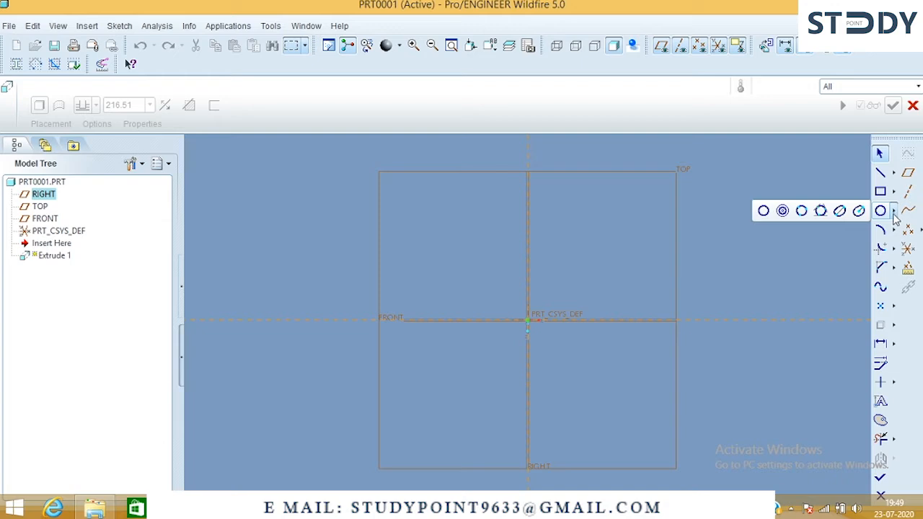
pyautogui.click(816, 236)
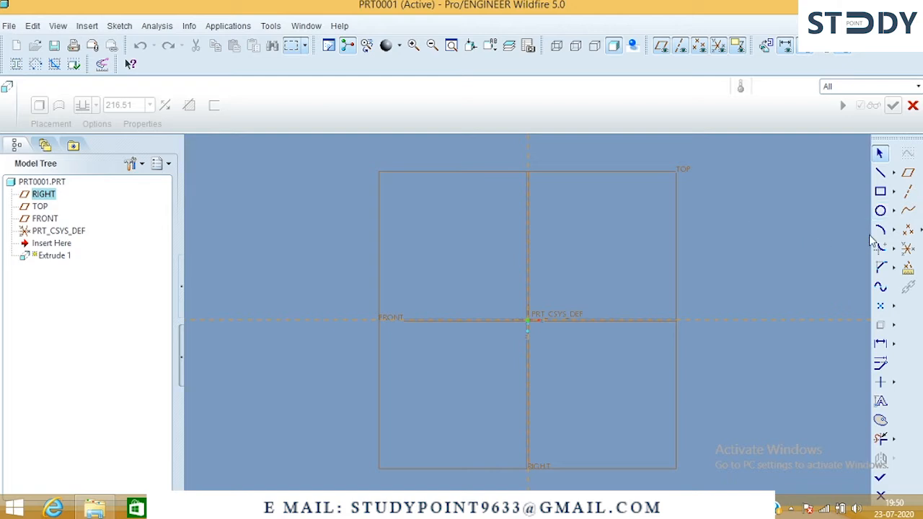
pyautogui.click(894, 230)
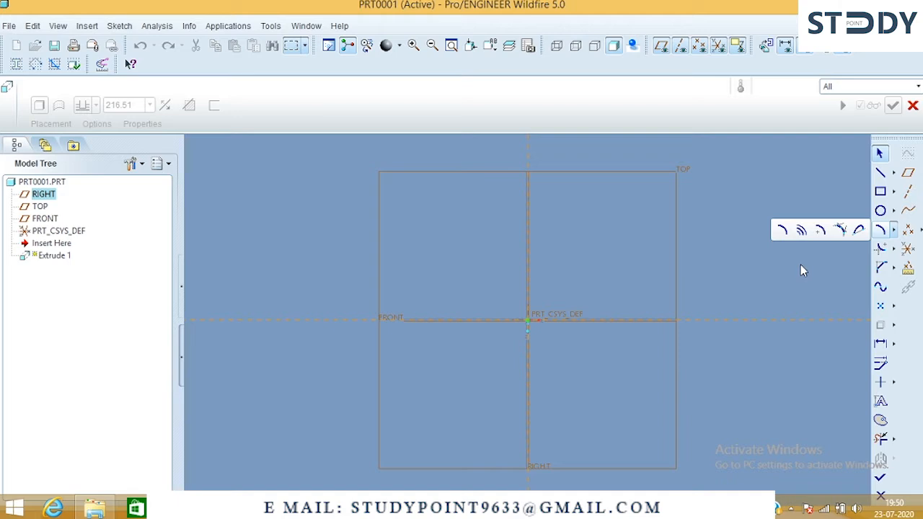
pyautogui.click(840, 250)
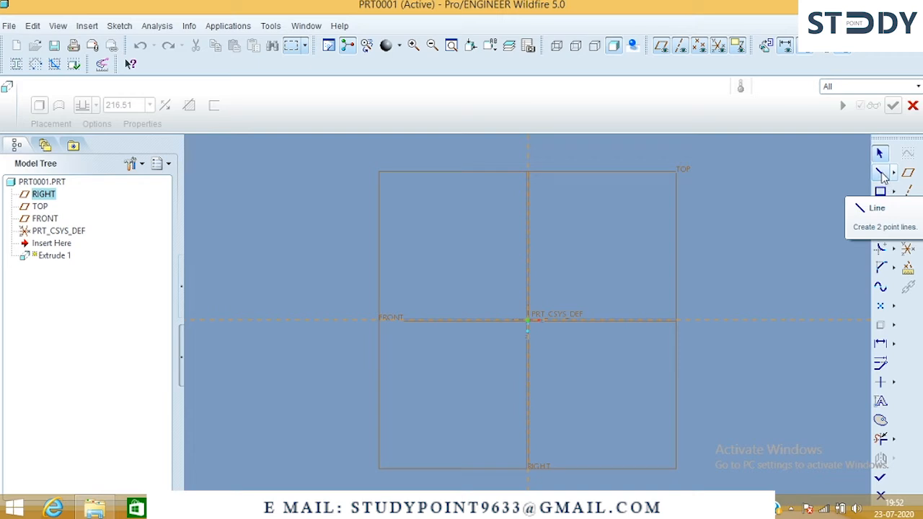
# Sketch a closed square with sides of about 260 around the origin using four connected lines
pyautogui.click(886, 178)
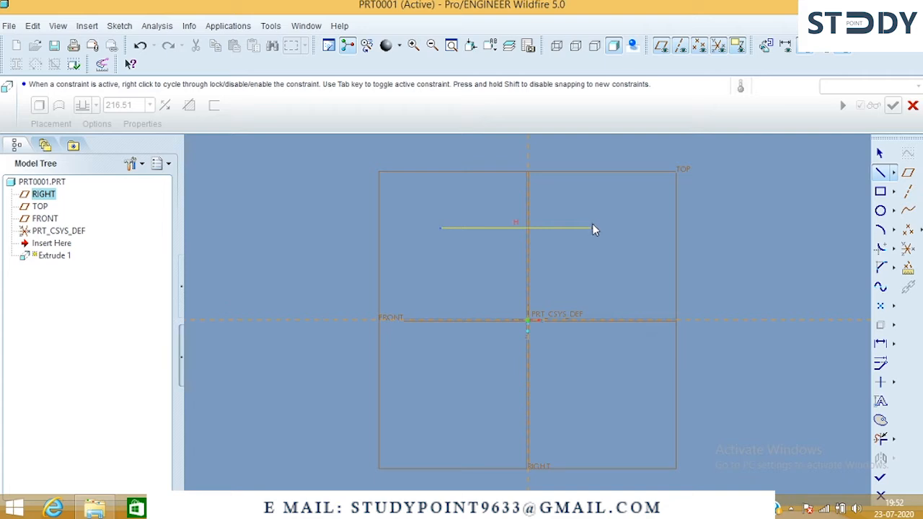
pyautogui.click(592, 228)
pyautogui.click(598, 382)
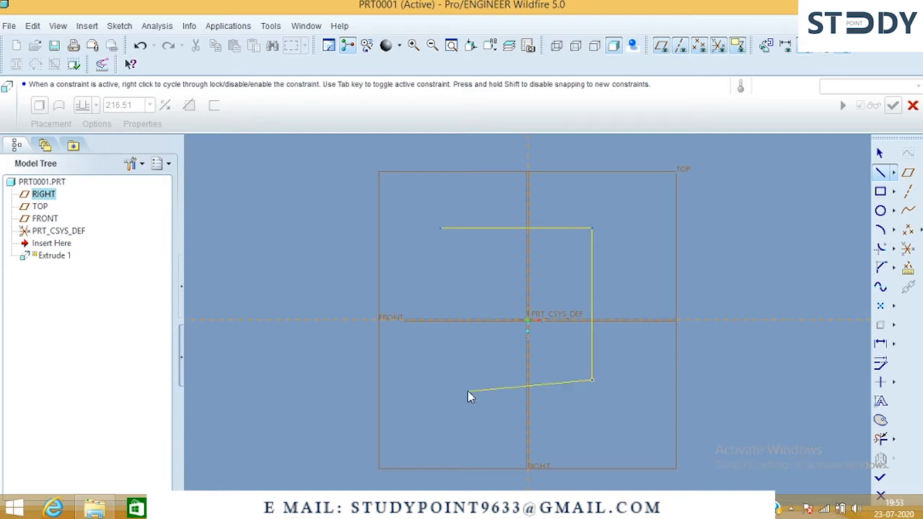
pyautogui.click(441, 378)
pyautogui.click(441, 229)
pyautogui.middleClick(505, 182)
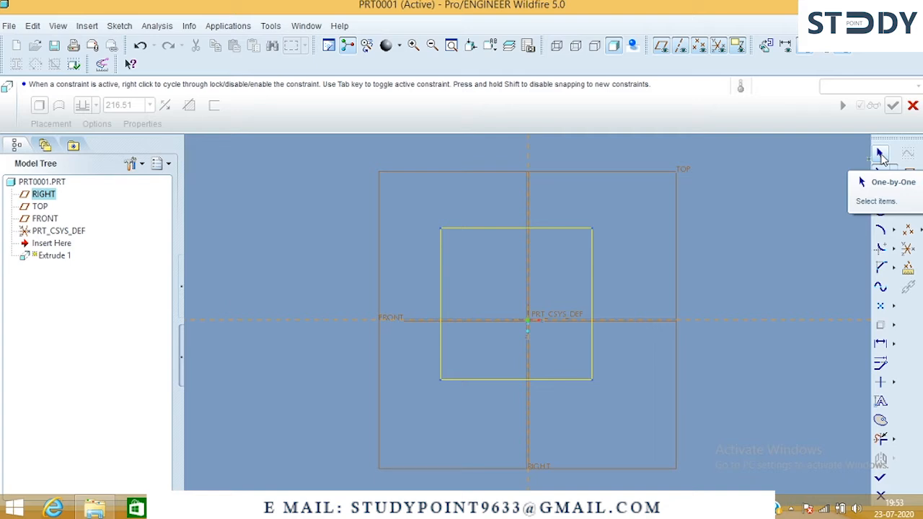
pyautogui.middleClick(626, 204)
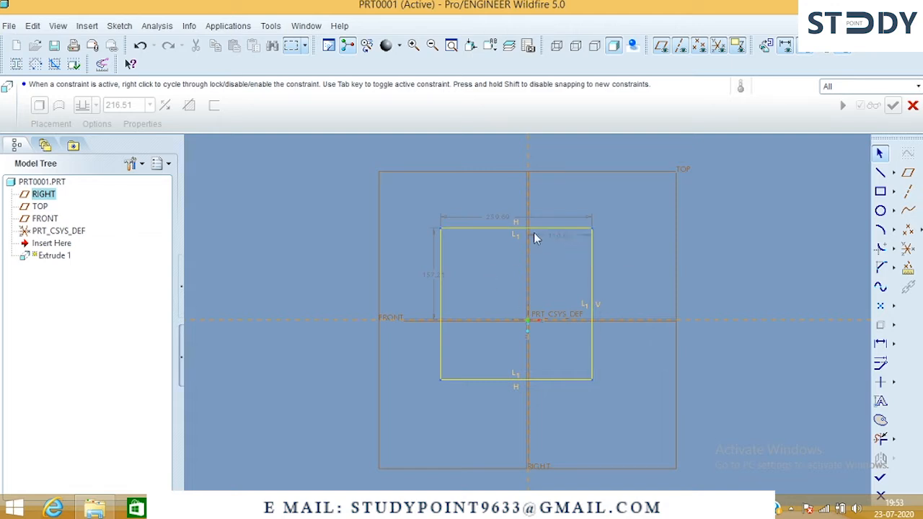
# Set the square's side length to 100
pyautogui.doubleClick(497, 216)
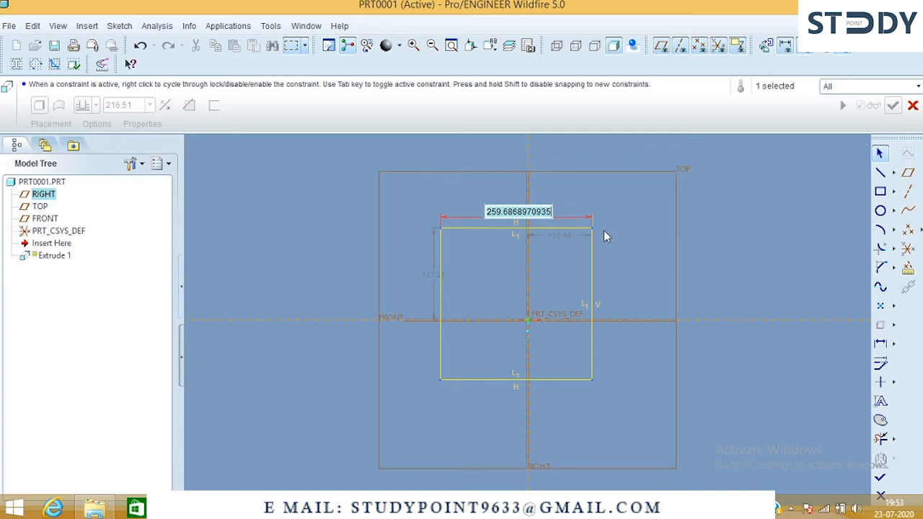
pyautogui.write('100')
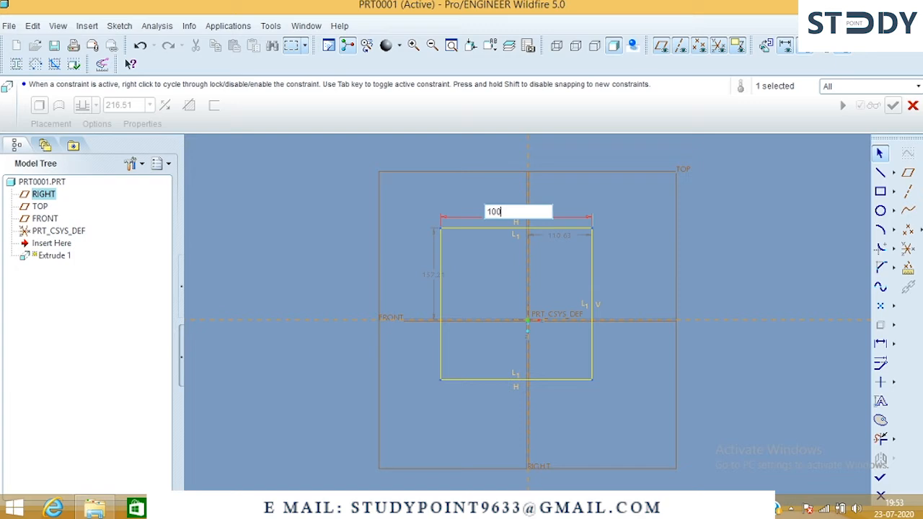
pyautogui.press('Return')
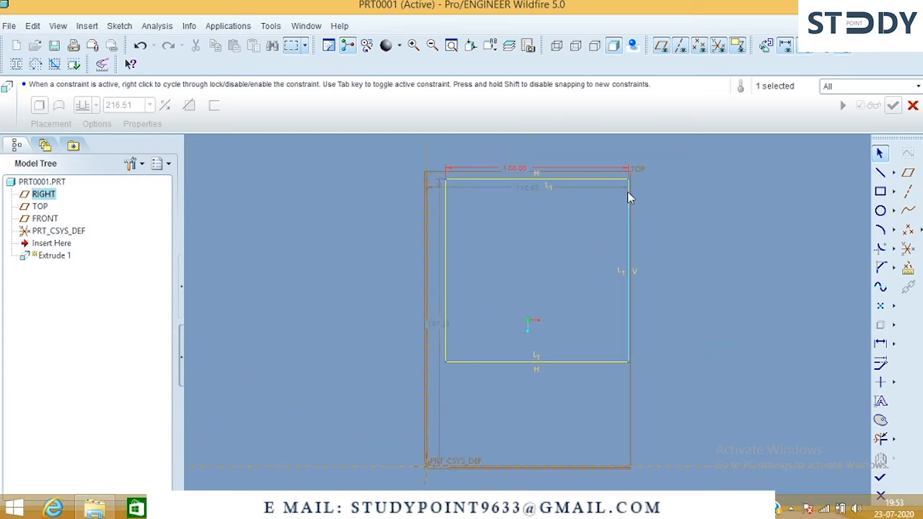
# Sketch a smaller square with sides of about 64 inside the outer square using the Rectangle tool
pyautogui.click(880, 193)
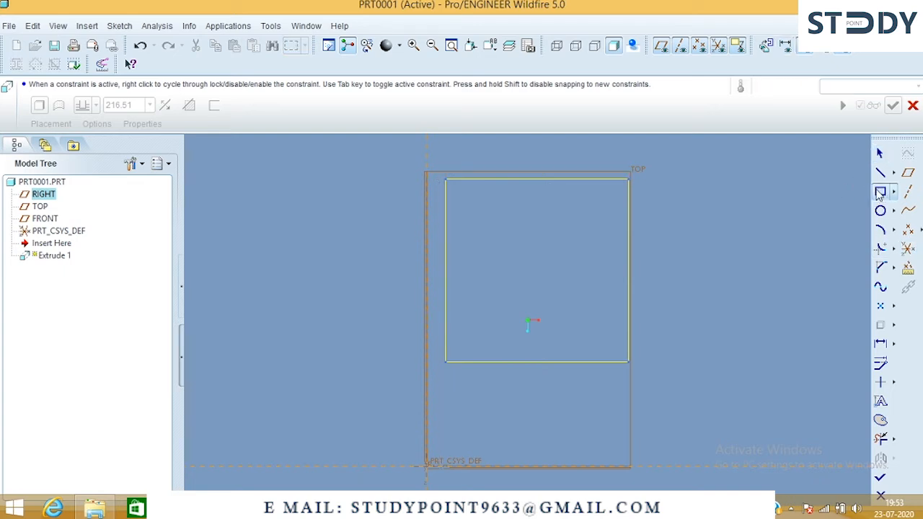
pyautogui.click(485, 209)
pyautogui.click(587, 322)
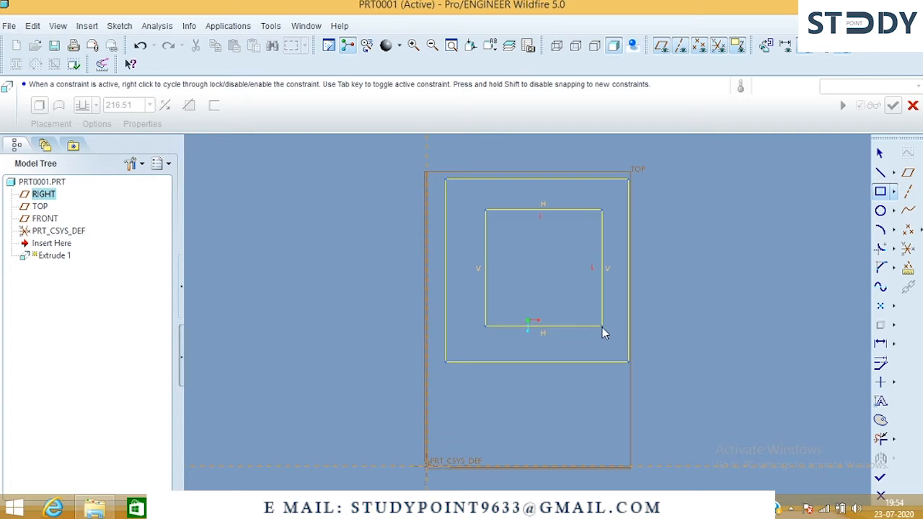
pyautogui.click(603, 328)
pyautogui.middleClick(690, 245)
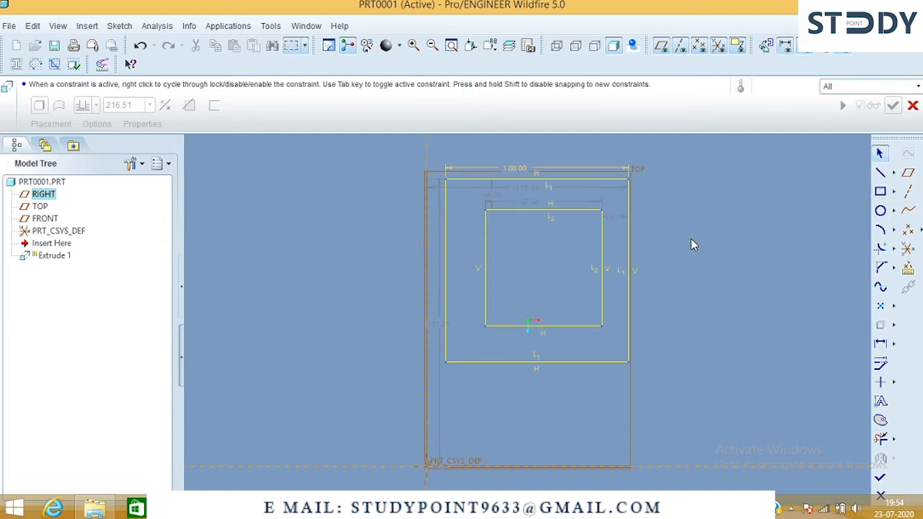
# Set the inner square's side length to 50 and its offsets from the outer square's right and top edges to 25
pyautogui.doubleClick(529, 204)
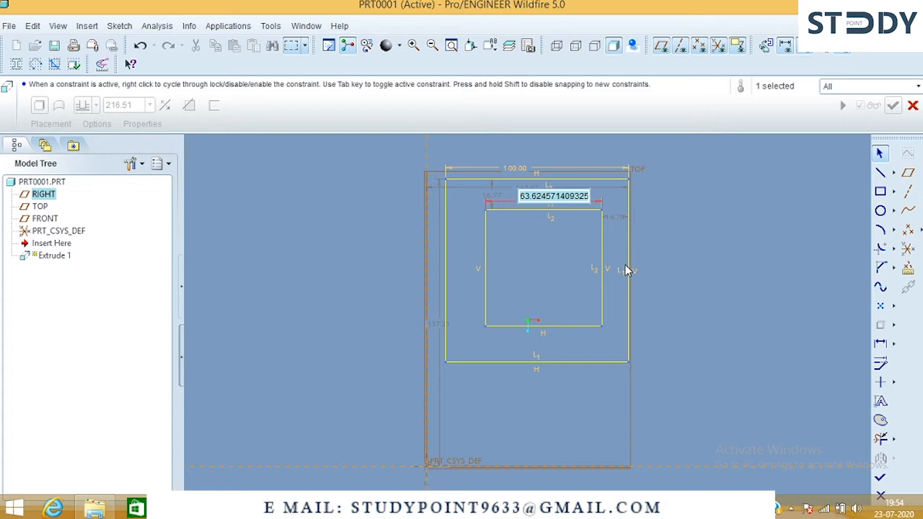
pyautogui.write('50')
pyautogui.press('Return')
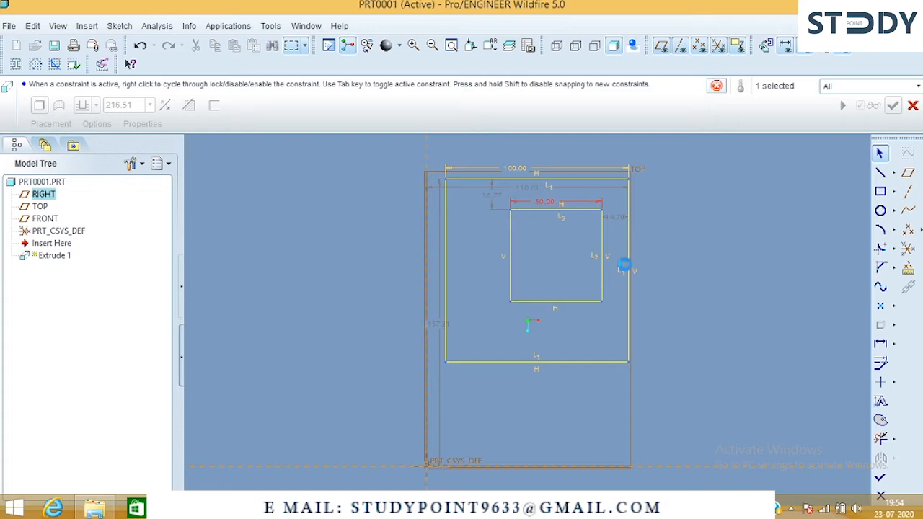
pyautogui.doubleClick(614, 219)
pyautogui.write('25')
pyautogui.press('Return')
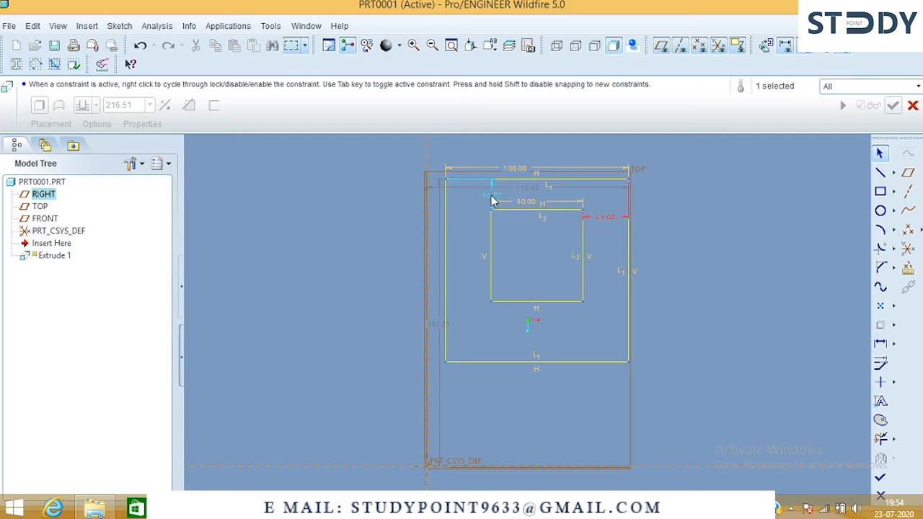
pyautogui.doubleClick(491, 199)
pyautogui.write('25')
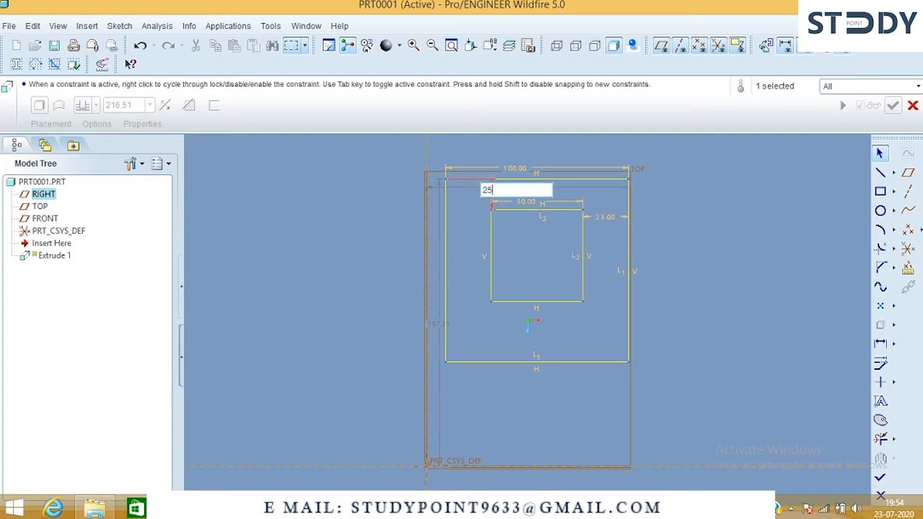
pyautogui.press('Return')
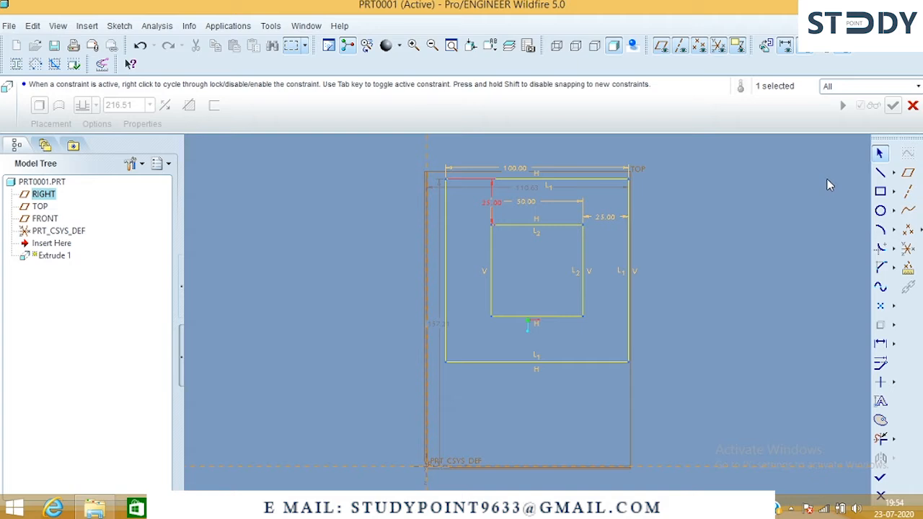
# Sketch a circle about 23 in diameter near the middle of the inner square
pyautogui.click(881, 210)
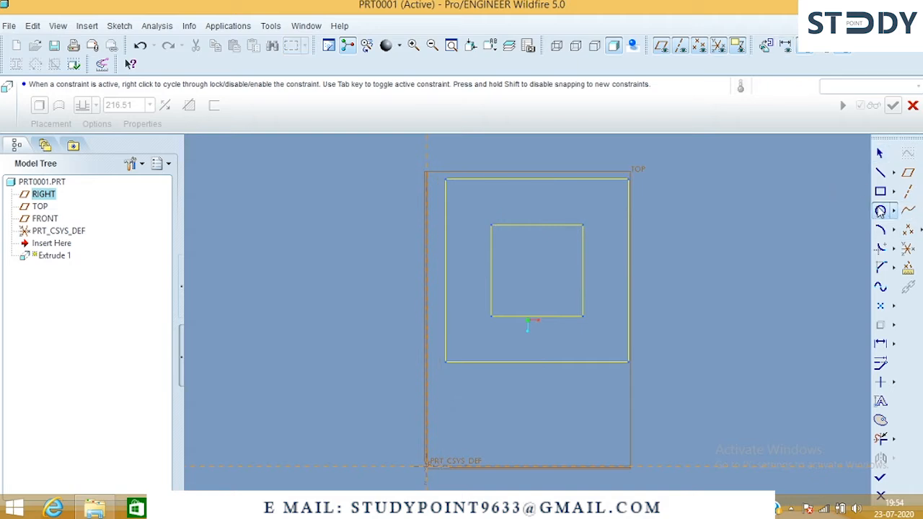
pyautogui.click(536, 268)
pyautogui.click(548, 253)
pyautogui.click(882, 153)
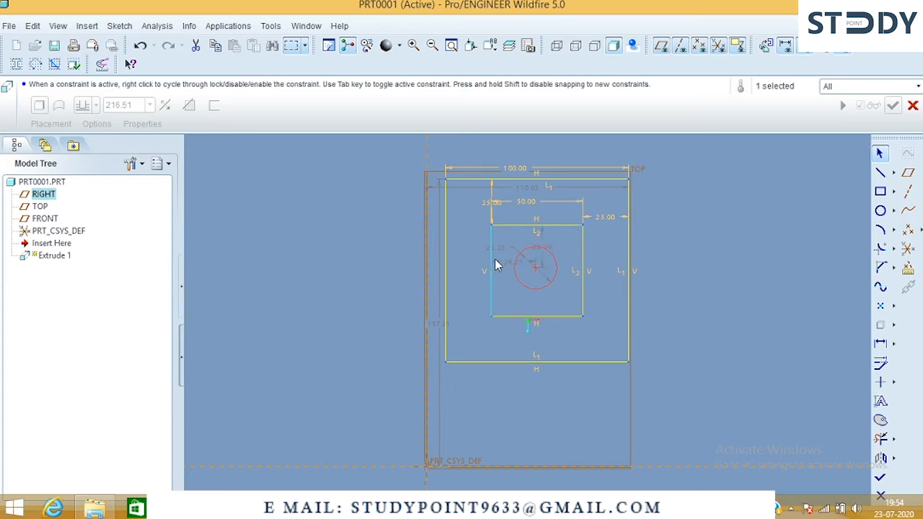
# Place the circle's centre 25 from the inner square's left and top edges, and set its diameter to 25
pyautogui.click(516, 264)
pyautogui.doubleClick(516, 267)
pyautogui.write('25')
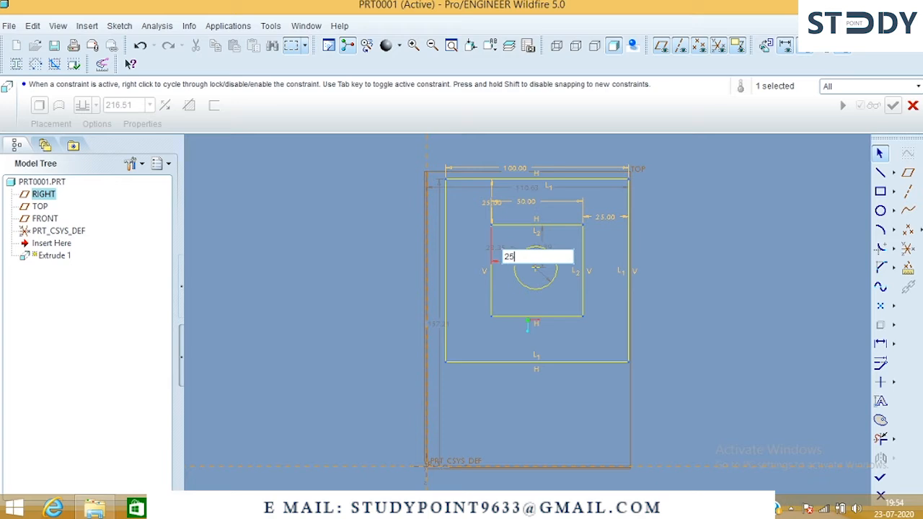
pyautogui.press('Return')
pyautogui.doubleClick(542, 245)
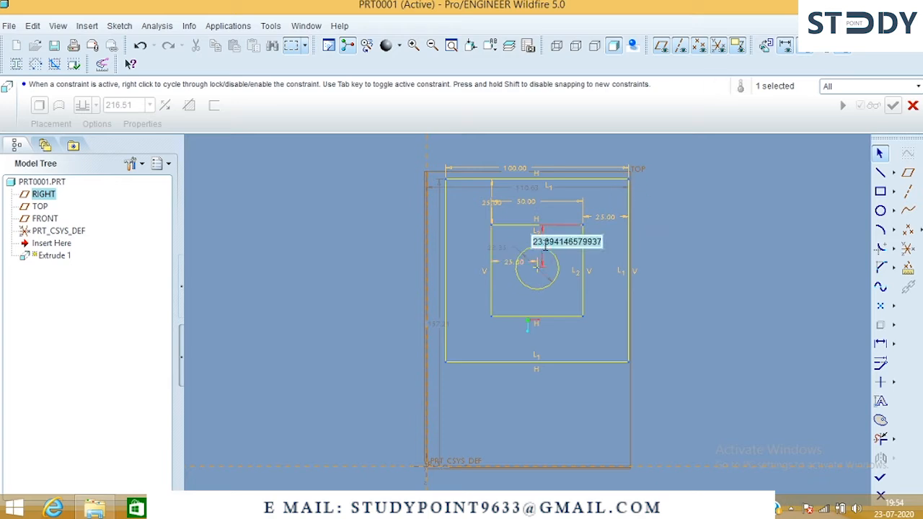
pyautogui.write('25')
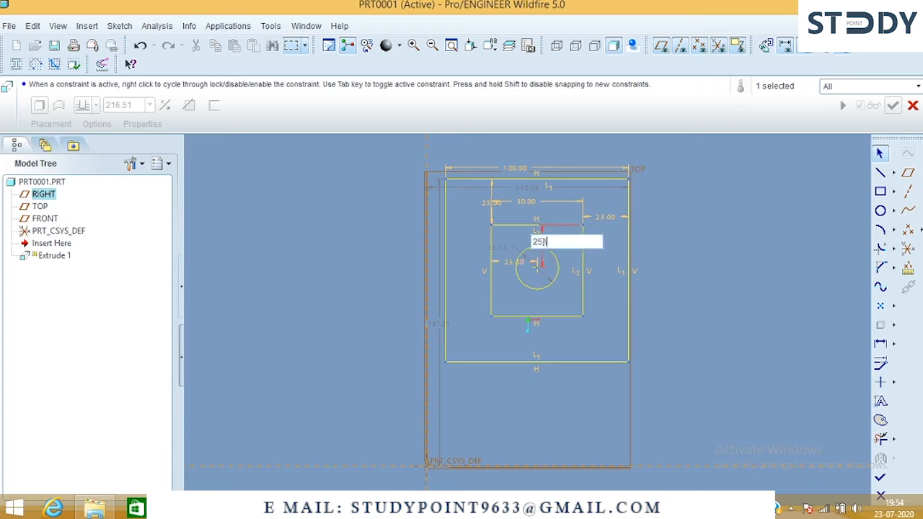
pyautogui.press('Return')
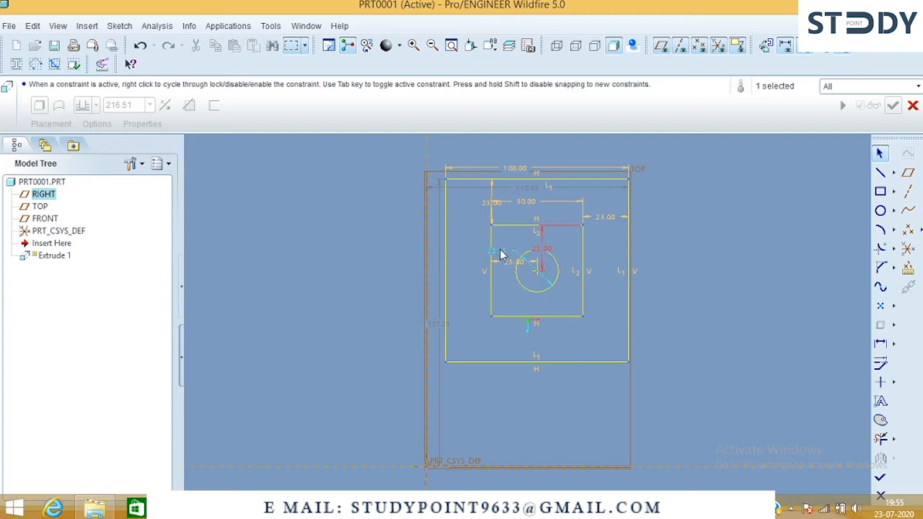
pyautogui.doubleClick(501, 252)
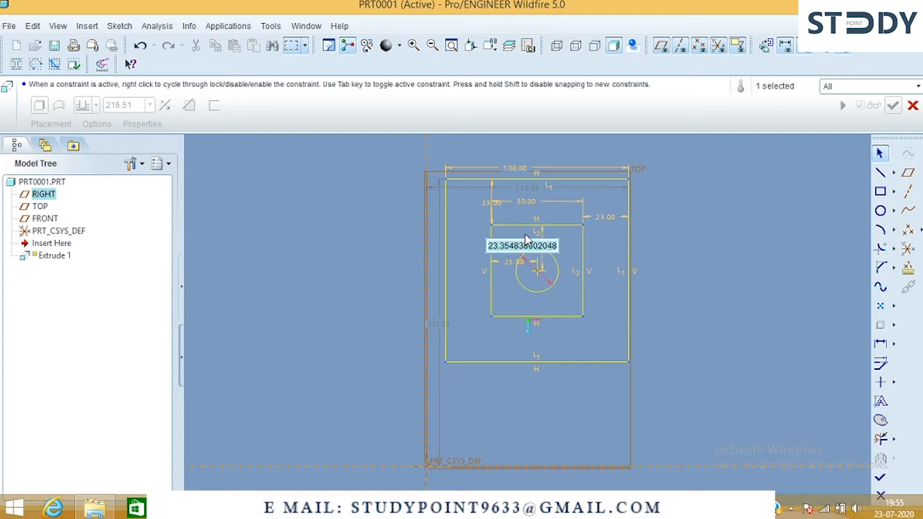
pyautogui.write('25')
pyautogui.press('Return')
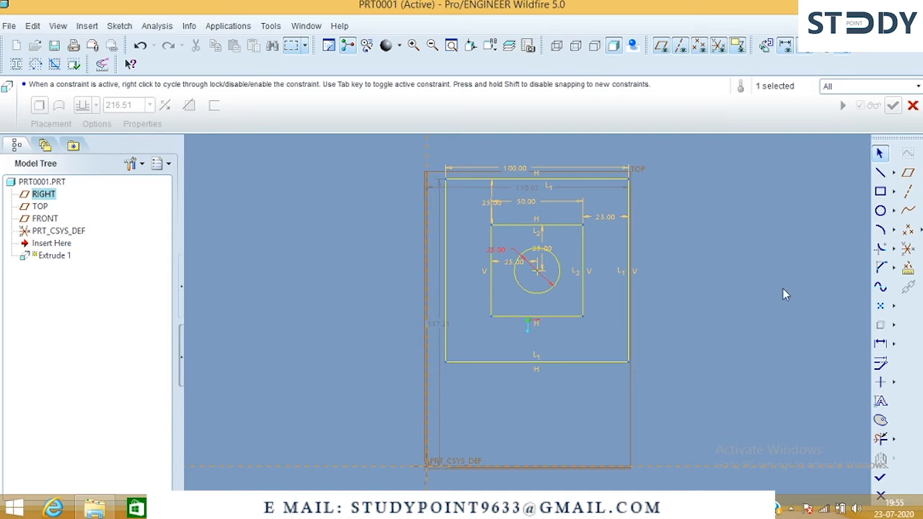
# Sketch a vertical line about 68 long to the right of the outer square
pyautogui.click(881, 174)
pyautogui.click(711, 208)
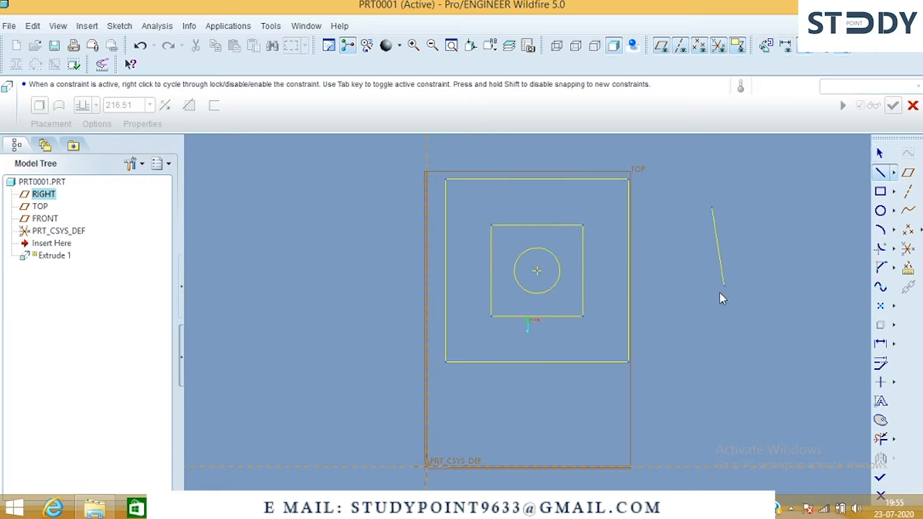
pyautogui.click(712, 332)
pyautogui.middleClick(750, 300)
pyautogui.middleClick(801, 303)
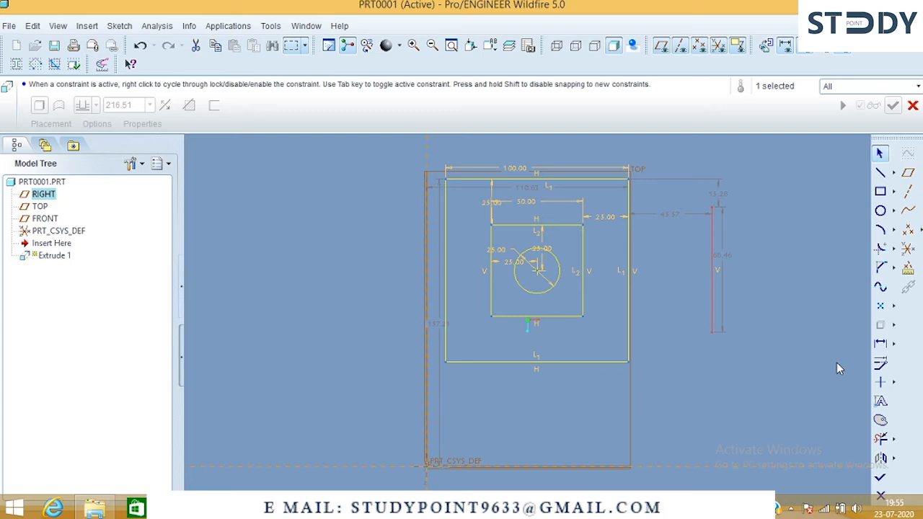
# Dimension the distance between the outer square's right edge and the separate vertical line, and set it to 50
pyautogui.click(880, 345)
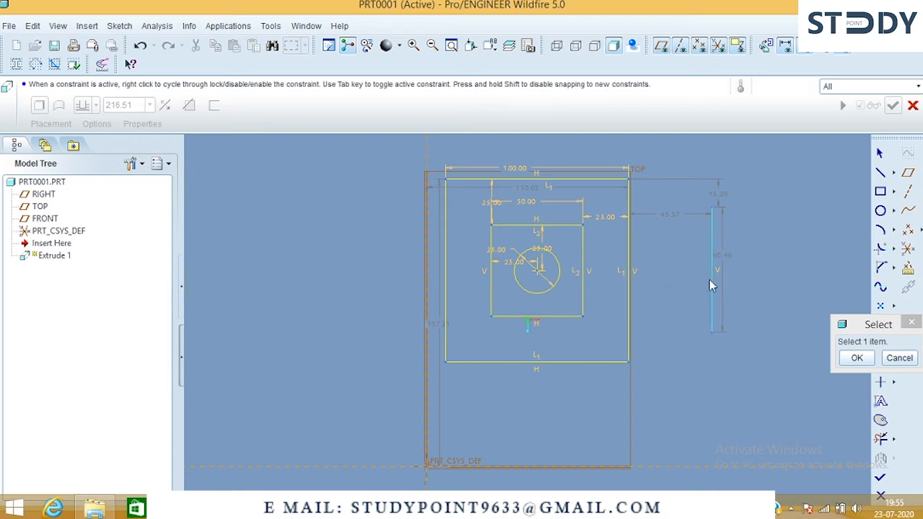
pyautogui.click(628, 286)
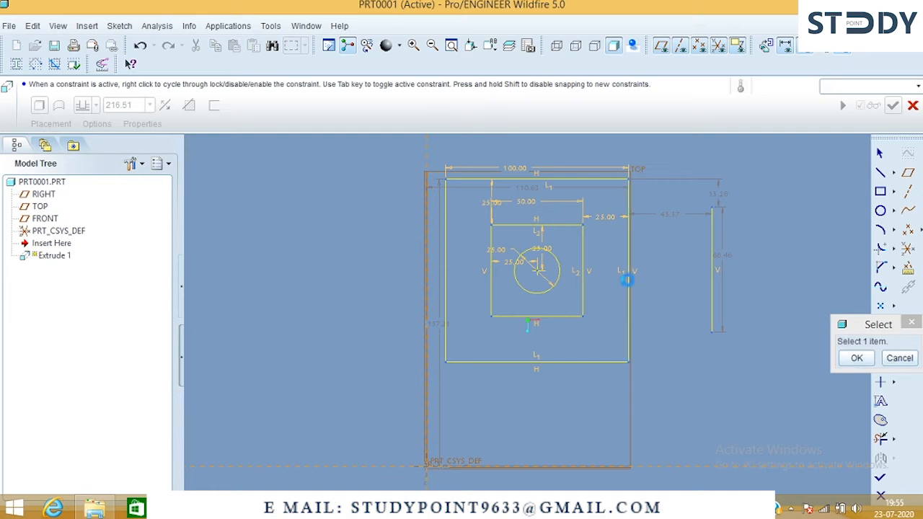
pyautogui.click(713, 287)
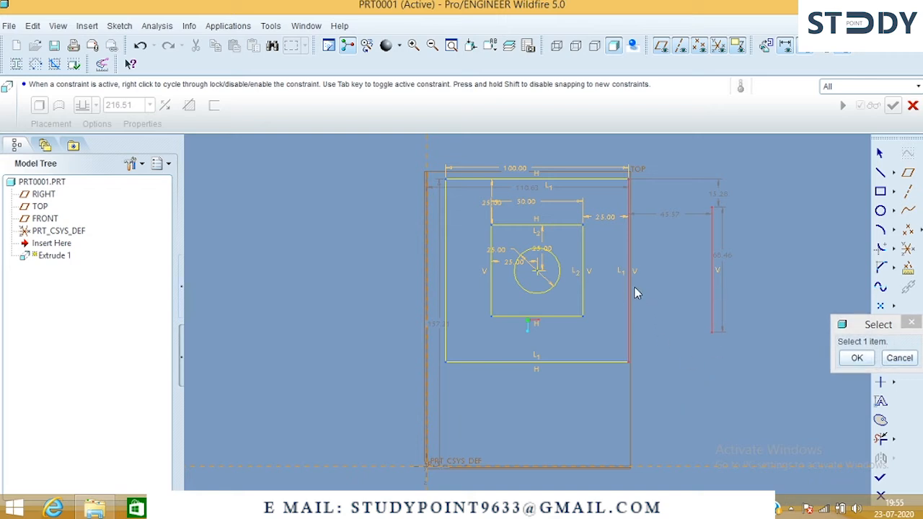
pyautogui.middleClick(671, 386)
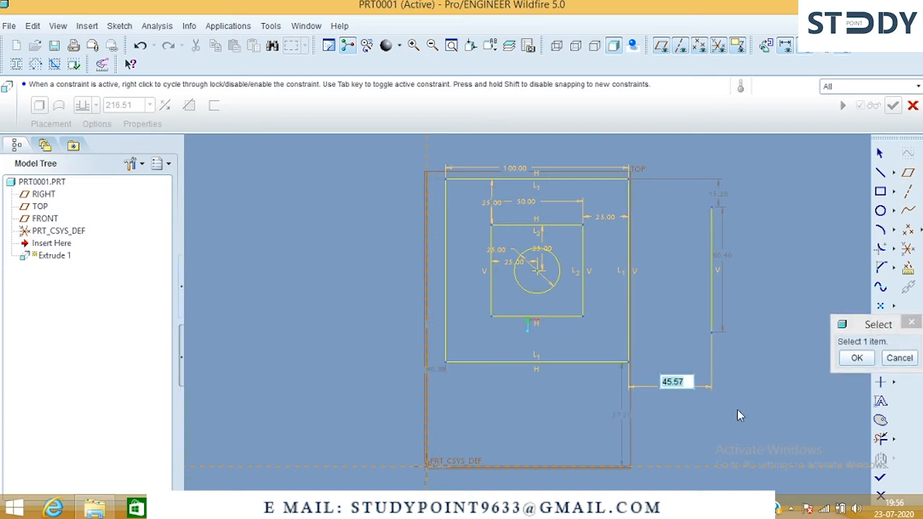
pyautogui.write('50')
pyautogui.press('Return')
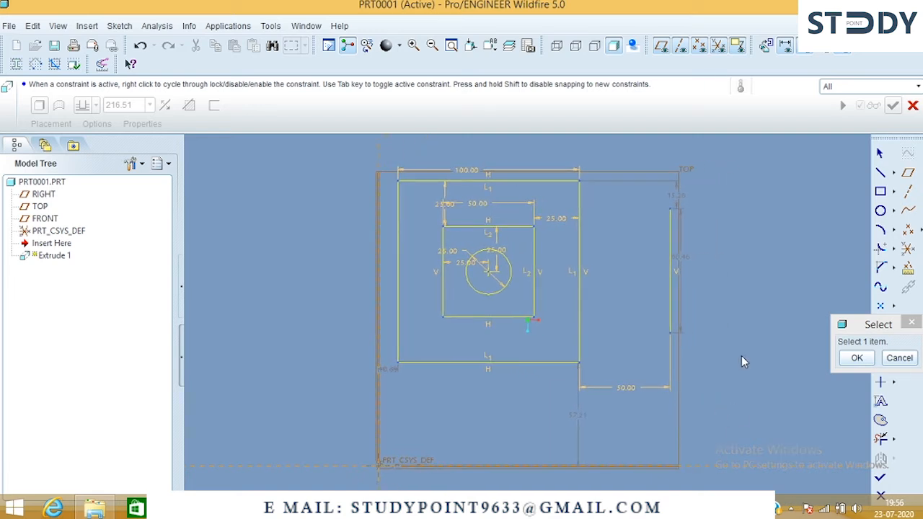
pyautogui.click(856, 358)
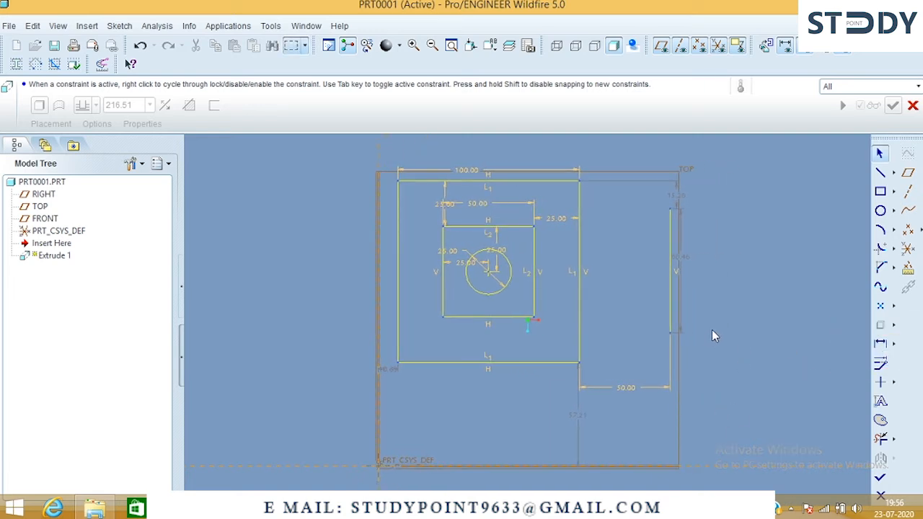
# Delete the separate vertical line to the right of the outer square
pyautogui.click(671, 297)
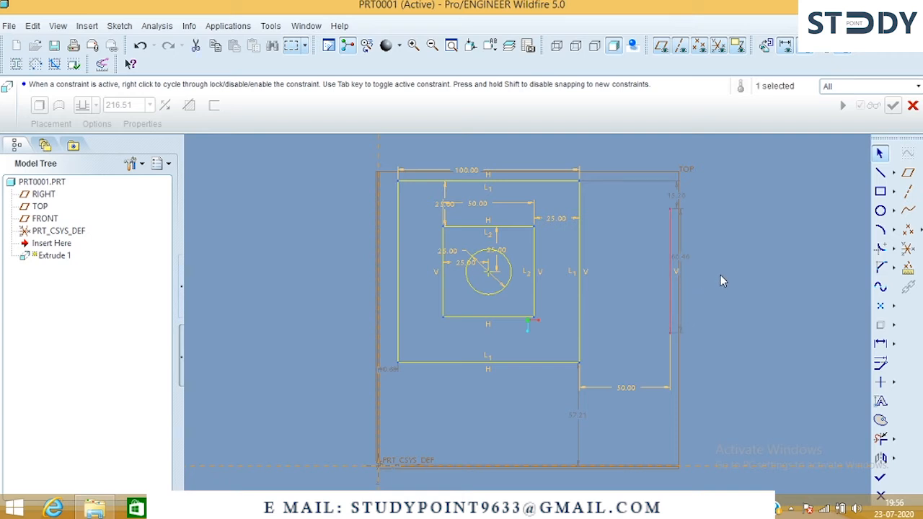
pyautogui.press('Delete')
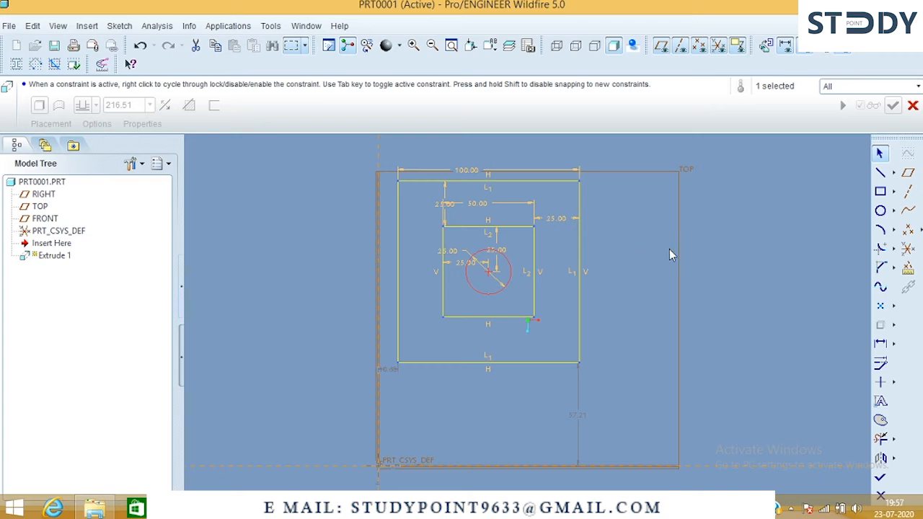
pyautogui.click(632, 282)
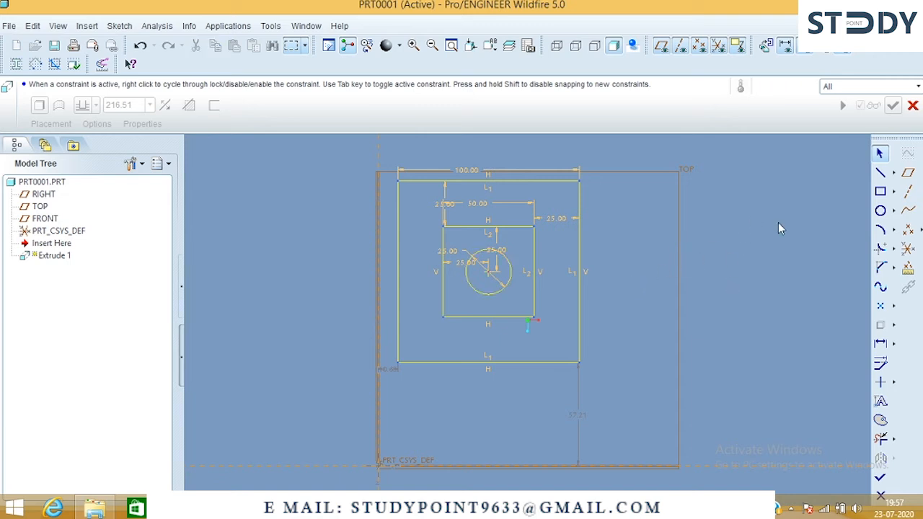
# Draw a vertical and a horizontal centerline through the circle's centre
pyautogui.click(893, 173)
pyautogui.click(839, 173)
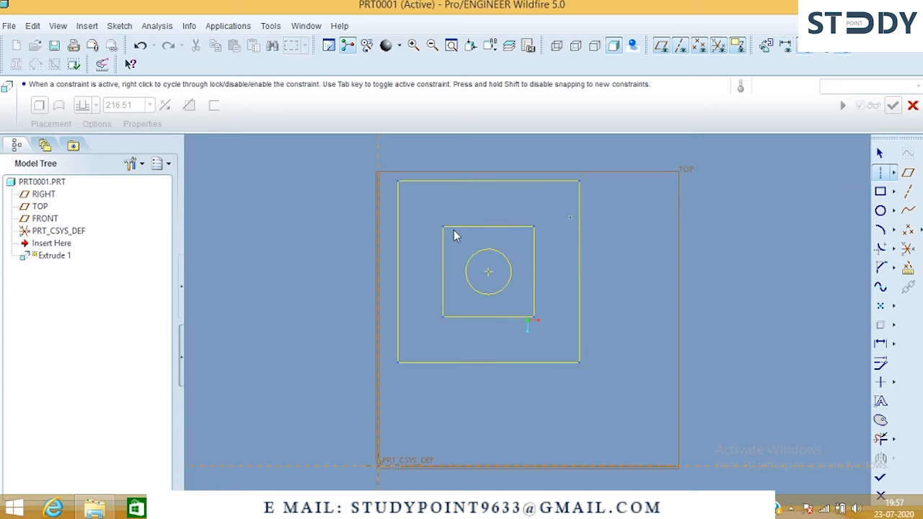
pyautogui.click(489, 271)
pyautogui.click(488, 272)
pyautogui.click(489, 243)
pyautogui.click(489, 272)
pyautogui.click(519, 274)
pyautogui.middleClick(645, 211)
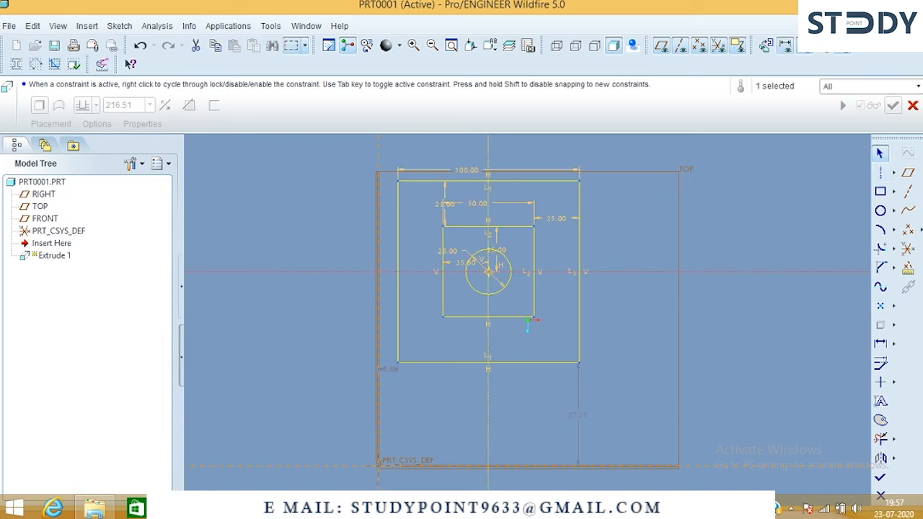
# Trim away the upper-right quarter of the circle and inner square, plus the outer square's right edge and right half of its top edge
pyautogui.click(881, 439)
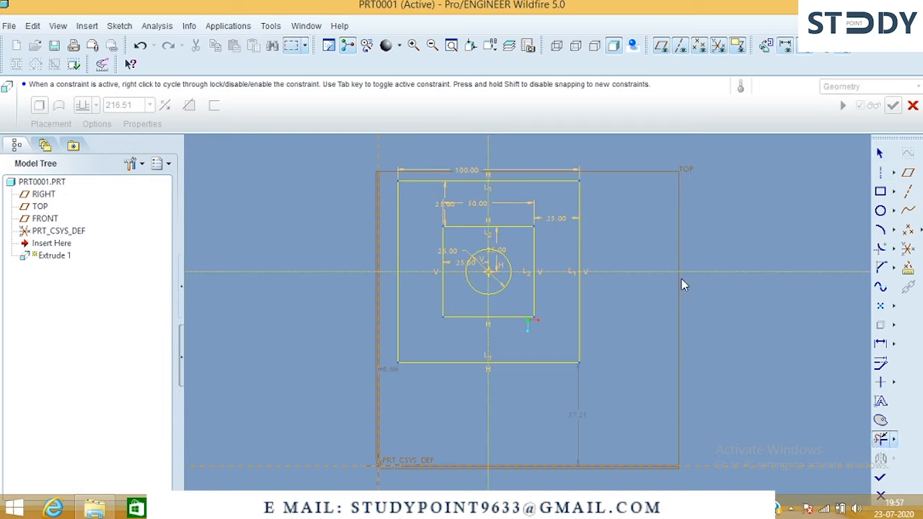
pyautogui.click(506, 263)
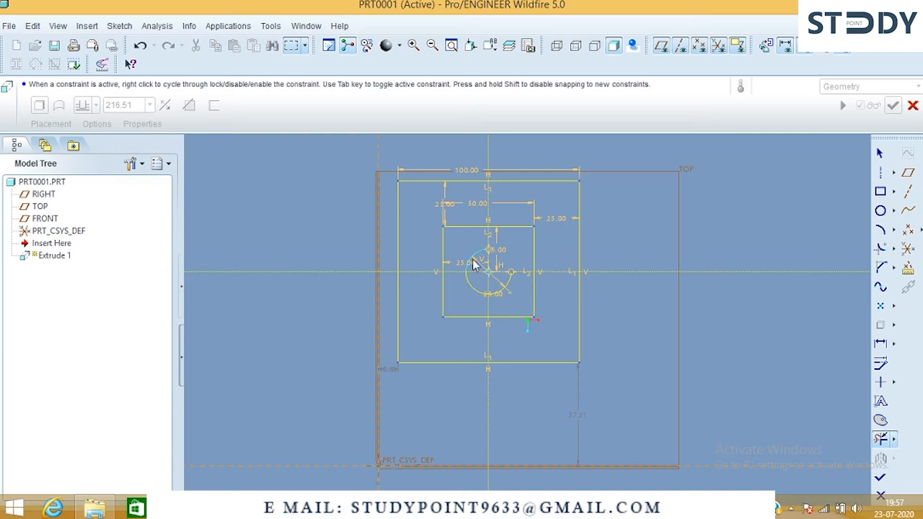
pyautogui.click(516, 231)
pyautogui.click(534, 244)
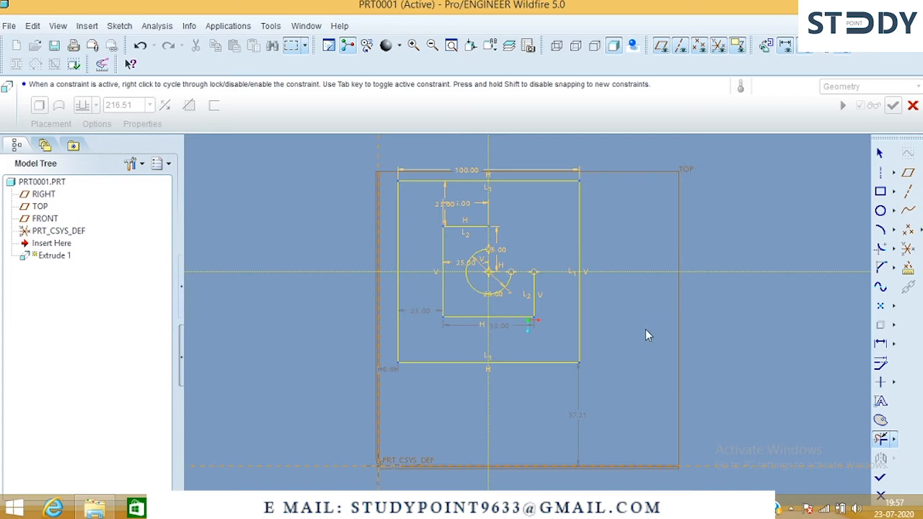
pyautogui.click(580, 228)
pyautogui.press('Delete')
pyautogui.click(529, 180)
pyautogui.press('Delete')
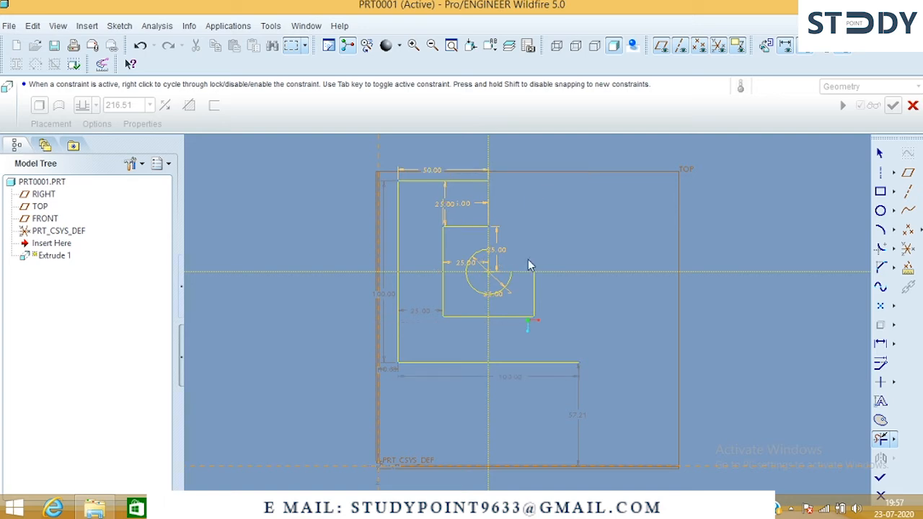
# Trim the remaining lower parts of the circle and both squares that lie right of the vertical centerline
pyautogui.click(532, 292)
pyautogui.press('Delete')
pyautogui.click(515, 316)
pyautogui.press('Delete')
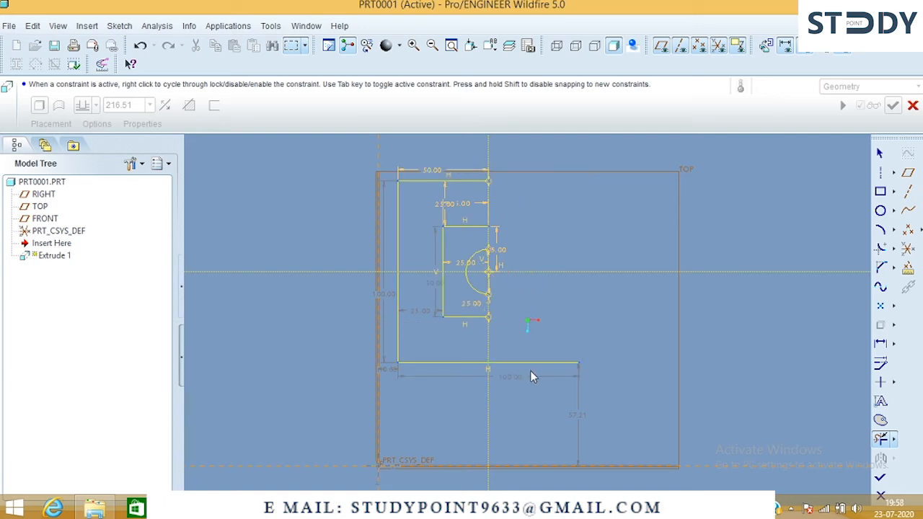
pyautogui.click(530, 363)
pyautogui.press('Delete')
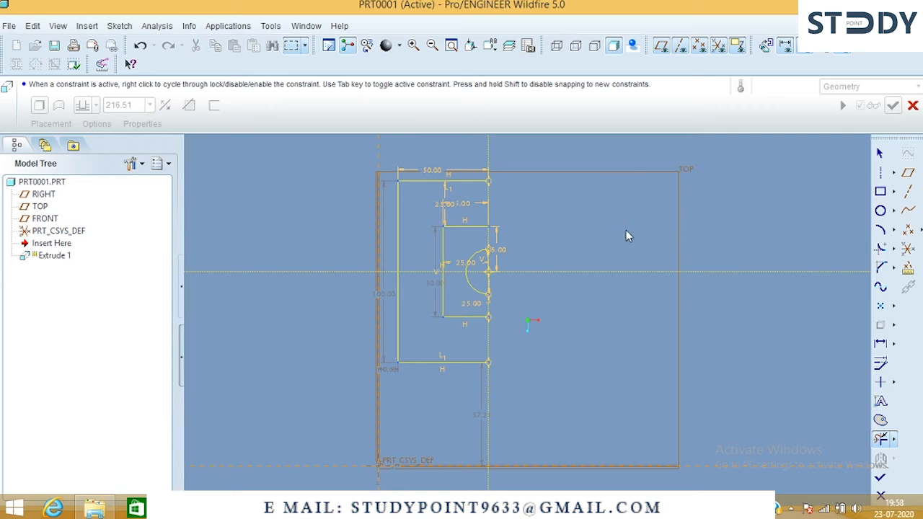
# Mirror the remaining left half of the squares and circle about the vertical centerline
pyautogui.click(880, 153)
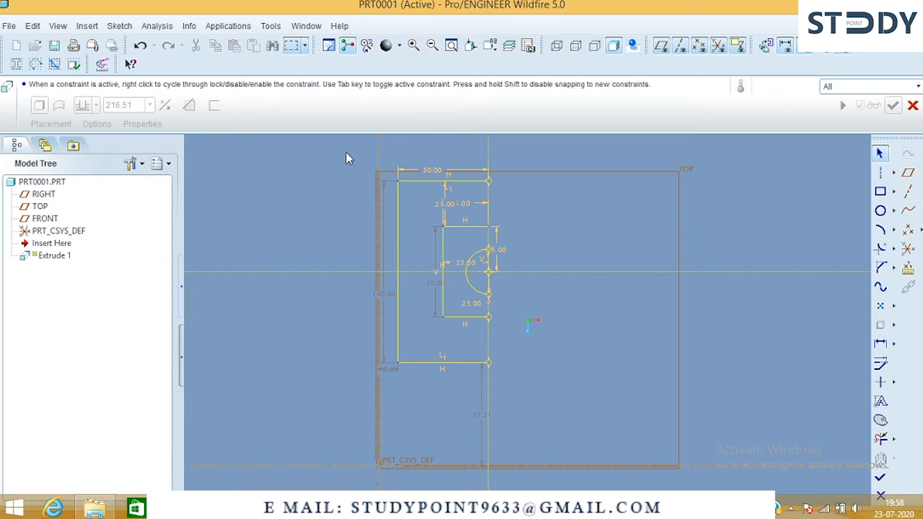
pyautogui.moveTo(346, 153)
pyautogui.mouseDown()
pyautogui.moveTo(515, 348)
pyautogui.moveTo(532, 397)
pyautogui.mouseUp()
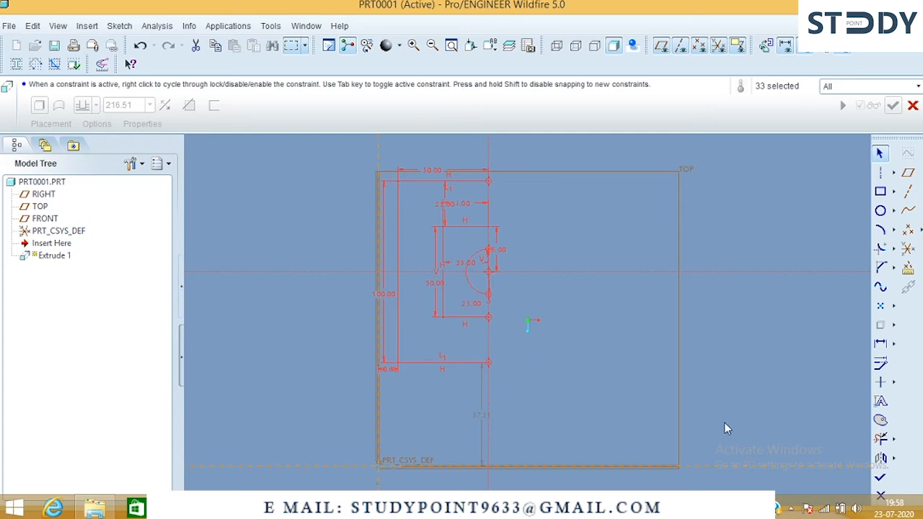
pyautogui.click(880, 458)
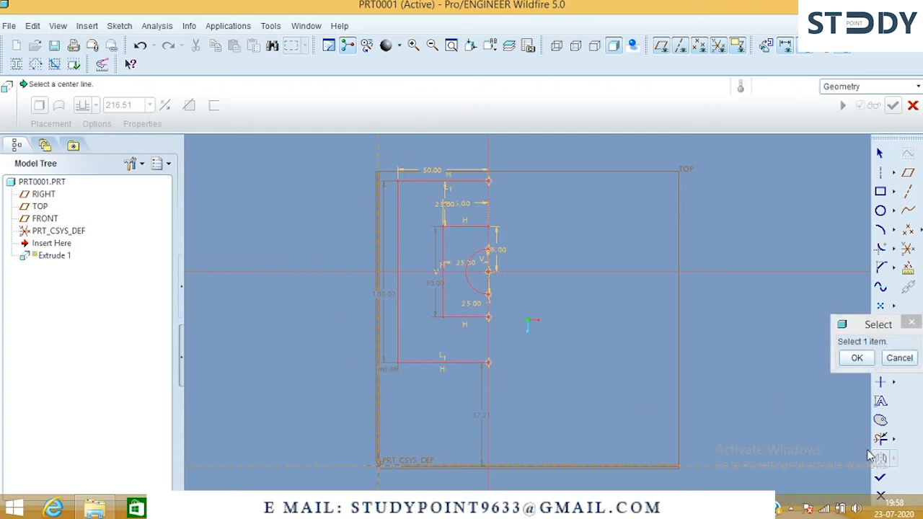
pyautogui.click(488, 407)
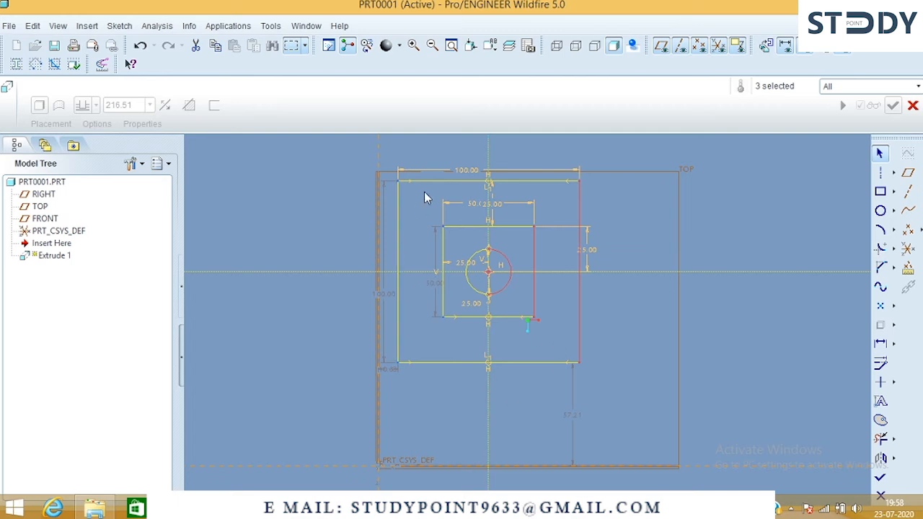
pyautogui.click(640, 332)
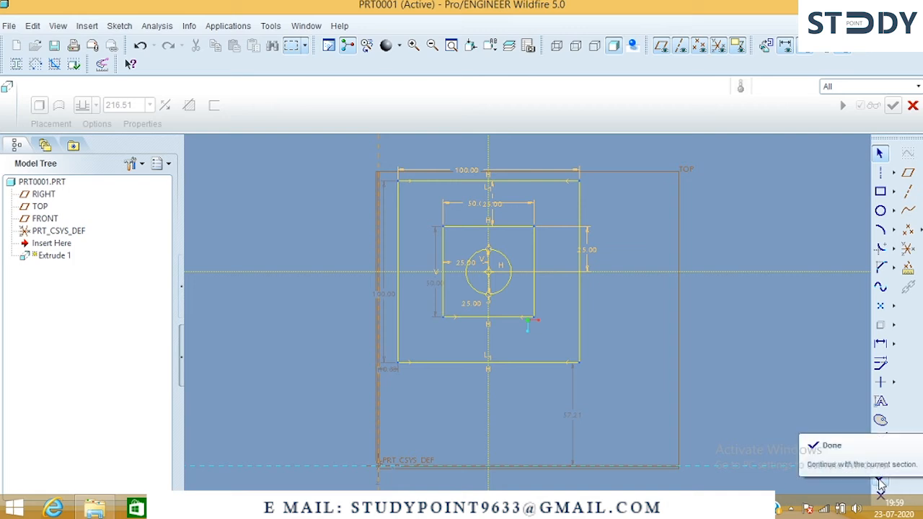
# Finish the sketch and extrude it to a depth of 100
pyautogui.click(880, 482)
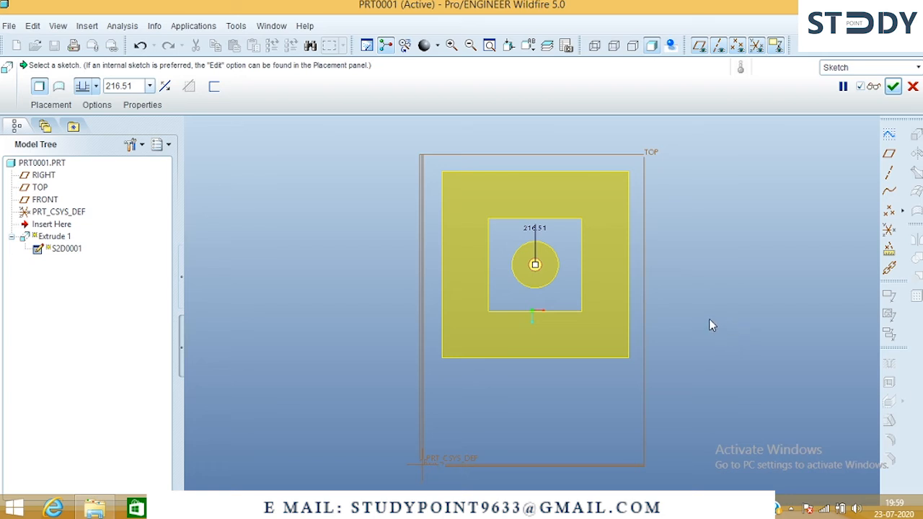
pyautogui.moveTo(709, 319)
pyautogui.mouseDown(button='middle')
pyautogui.moveTo(719, 295)
pyautogui.moveTo(769, 323)
pyautogui.moveTo(735, 354)
pyautogui.moveTo(768, 364)
pyautogui.mouseUp(button='middle')
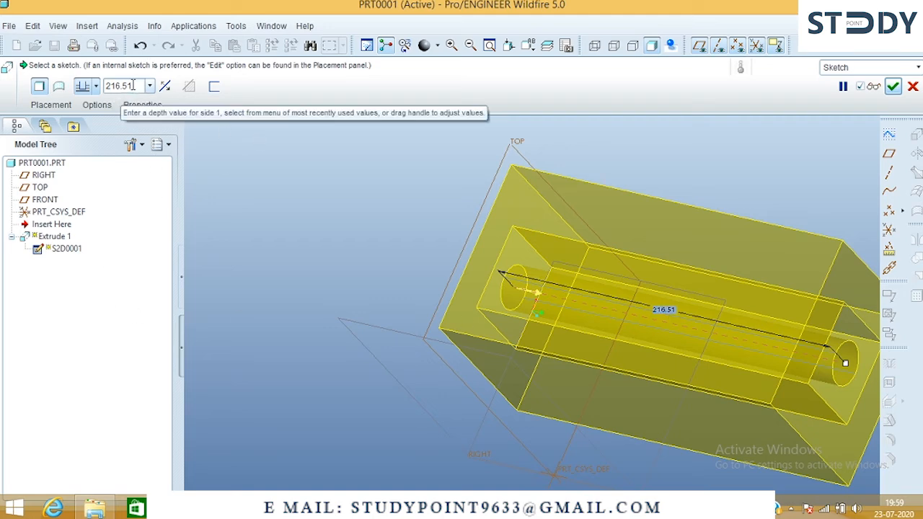
pyautogui.doubleClick(127, 85)
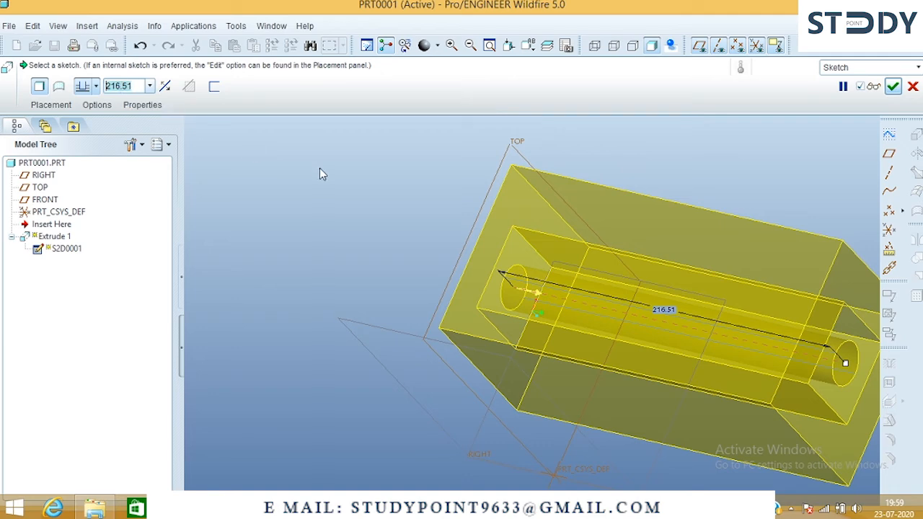
pyautogui.write('100')
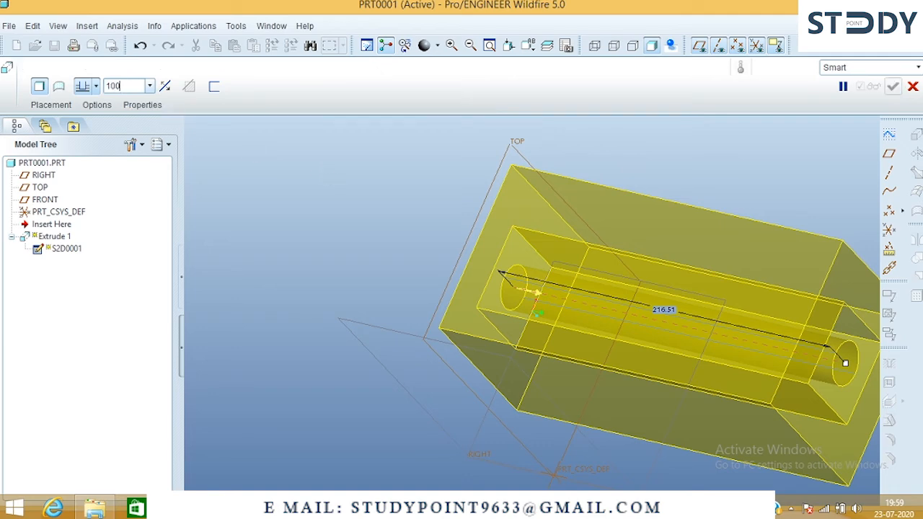
pyautogui.press('Return')
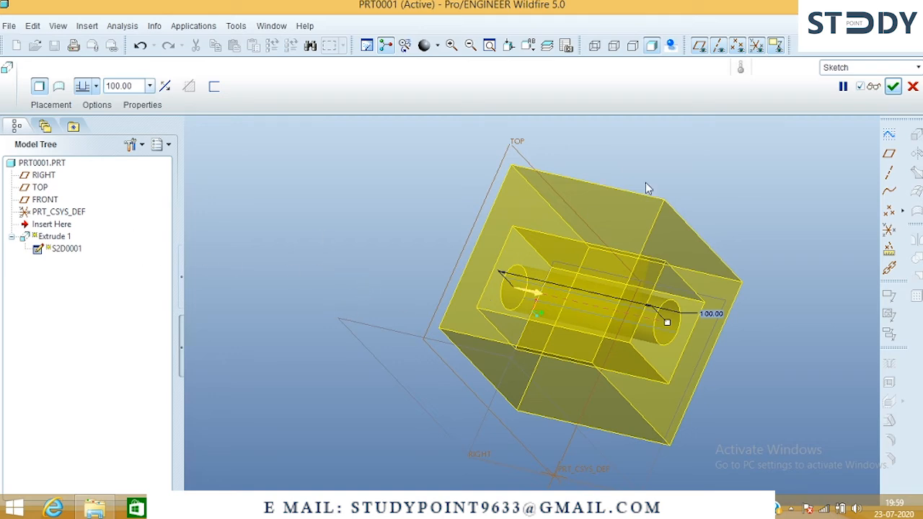
pyautogui.moveTo(909, 93)
pyautogui.click(893, 86)
# Inspect the extruded block from several angles, briefly hiding the datum planes and showing them again
pyautogui.moveTo(762, 163); pyautogui.dragTo(534, 264, button='middle')
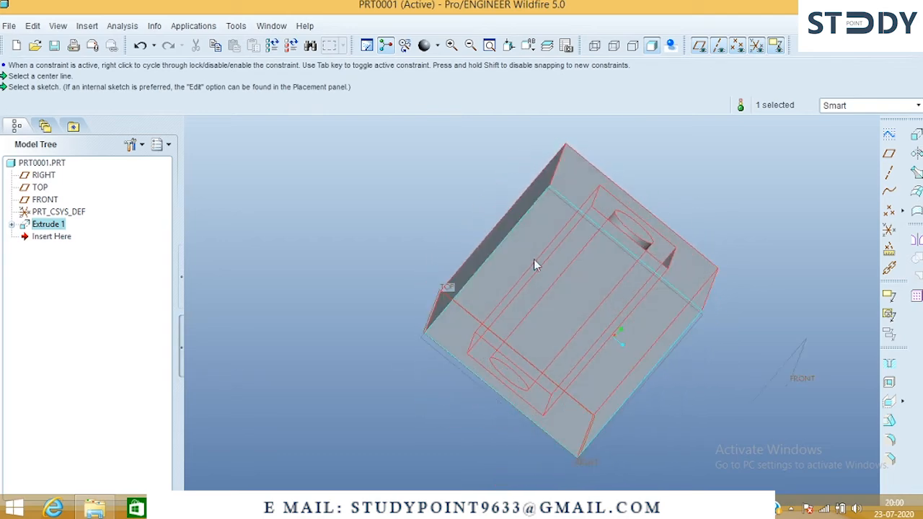
pyautogui.moveTo(525, 214); pyautogui.dragTo(529, 311, button='middle')
pyautogui.moveTo(571, 210); pyautogui.dragTo(660, 252, button='middle')
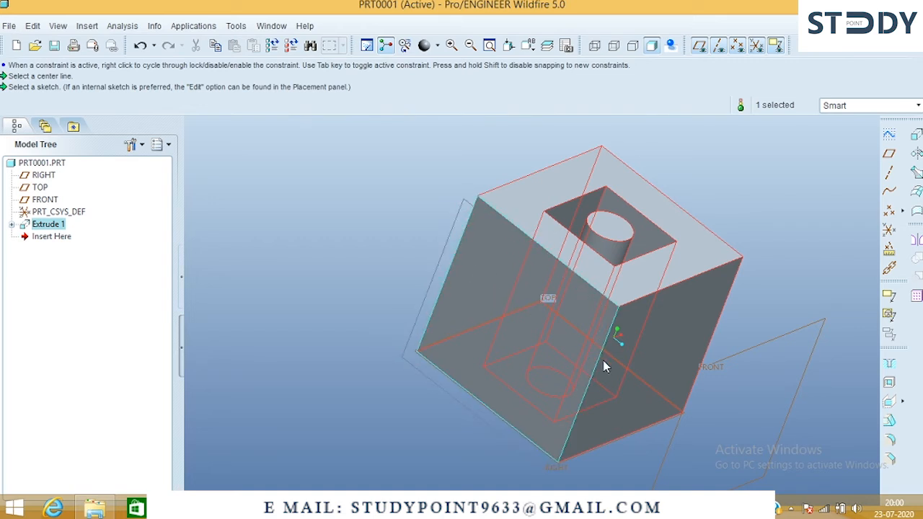
pyautogui.click(699, 48)
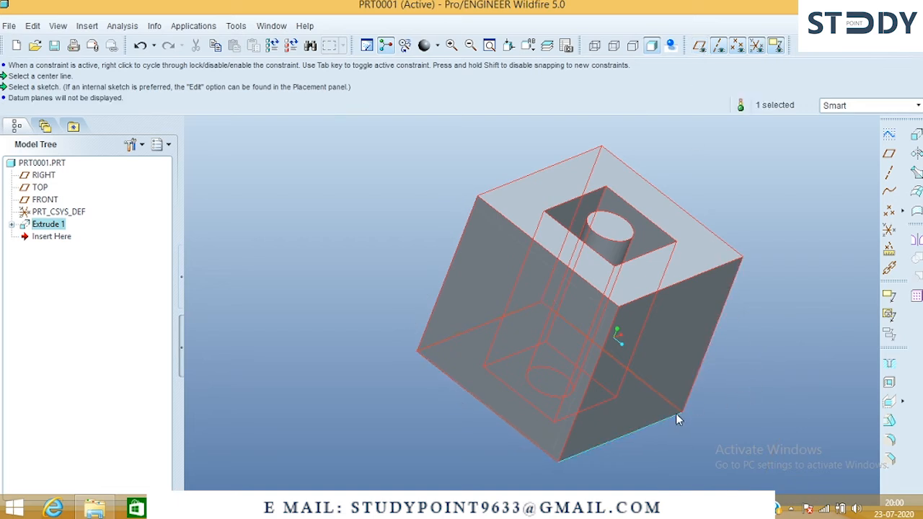
pyautogui.click(696, 49)
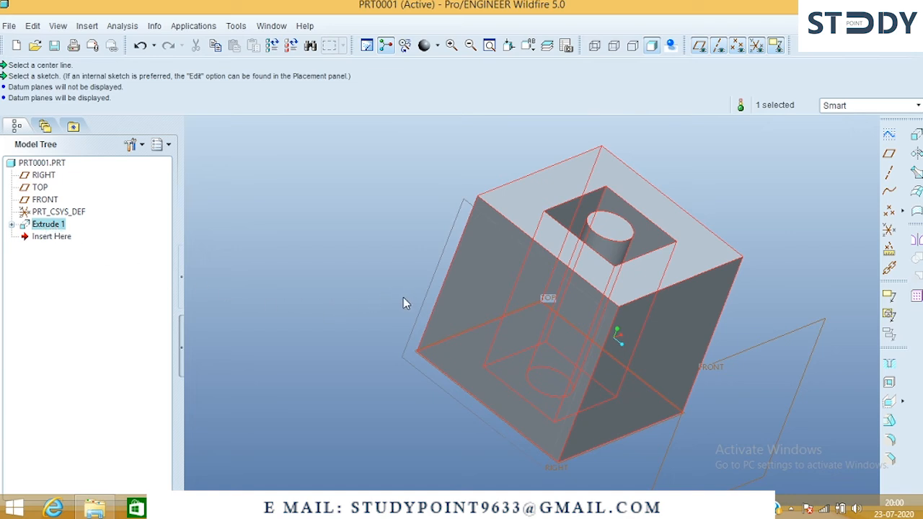
# Start a second extrusion and open its sketch on the block's large side face next to the RIGHT plane
pyautogui.click(914, 137)
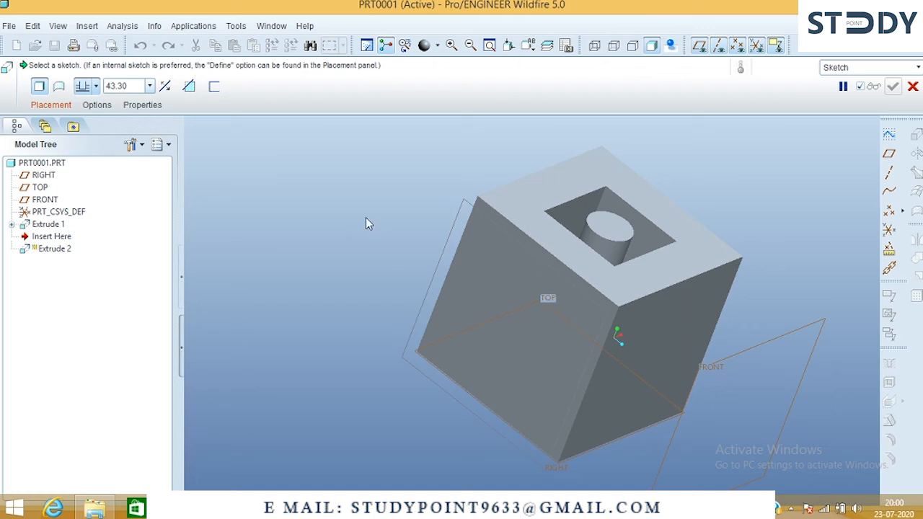
pyautogui.click(55, 105)
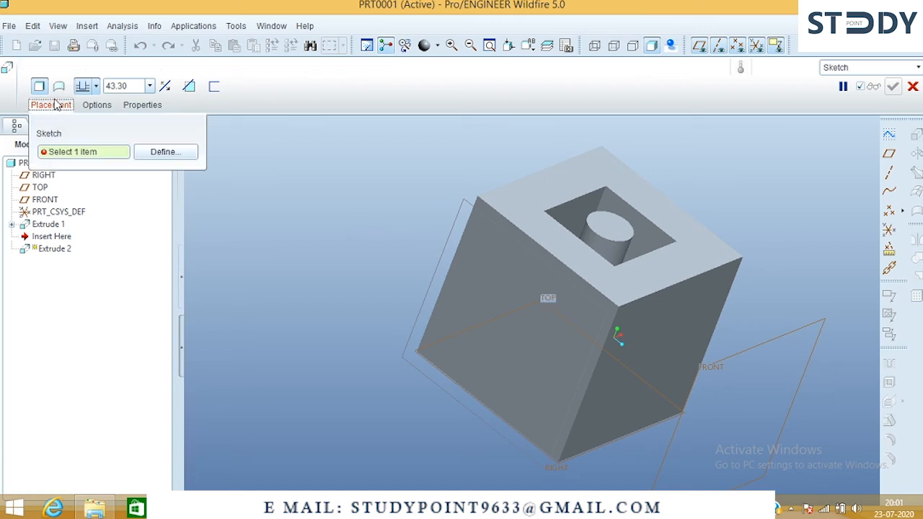
pyautogui.click(159, 153)
pyautogui.click(477, 284)
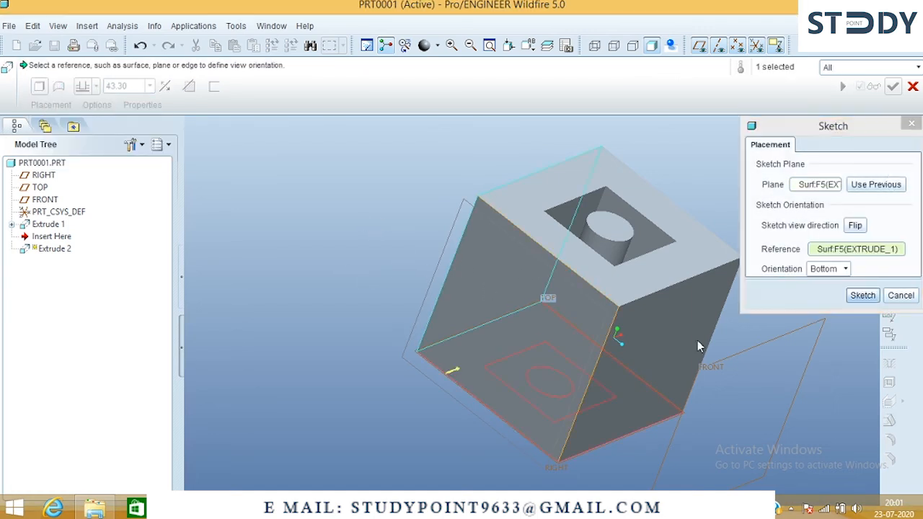
pyautogui.click(862, 295)
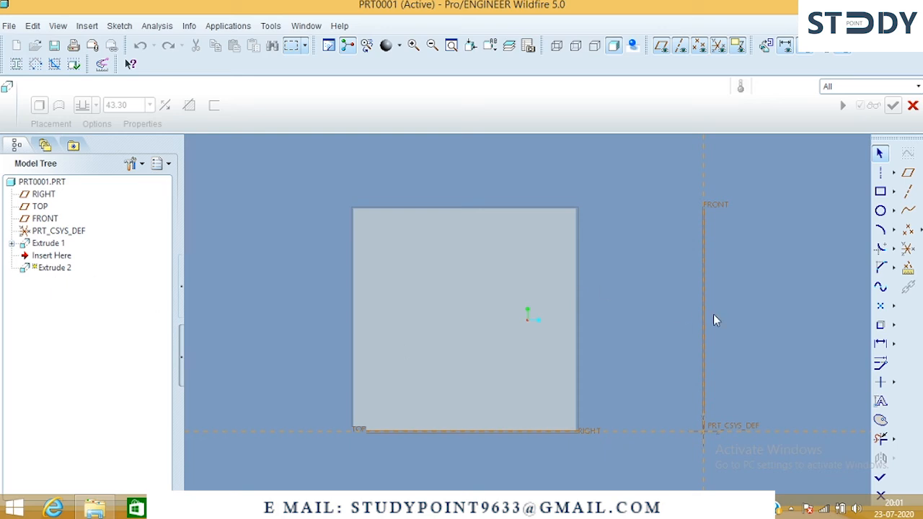
# Sketch a circle about 30 in diameter near the middle of the block's side face
pyautogui.click(881, 210)
pyautogui.click(461, 320)
pyautogui.click(473, 289)
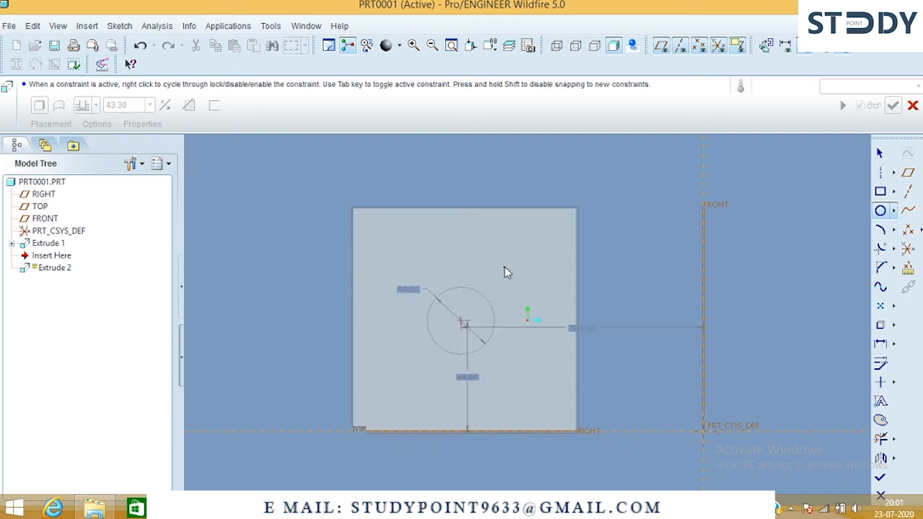
pyautogui.middleClick(796, 387)
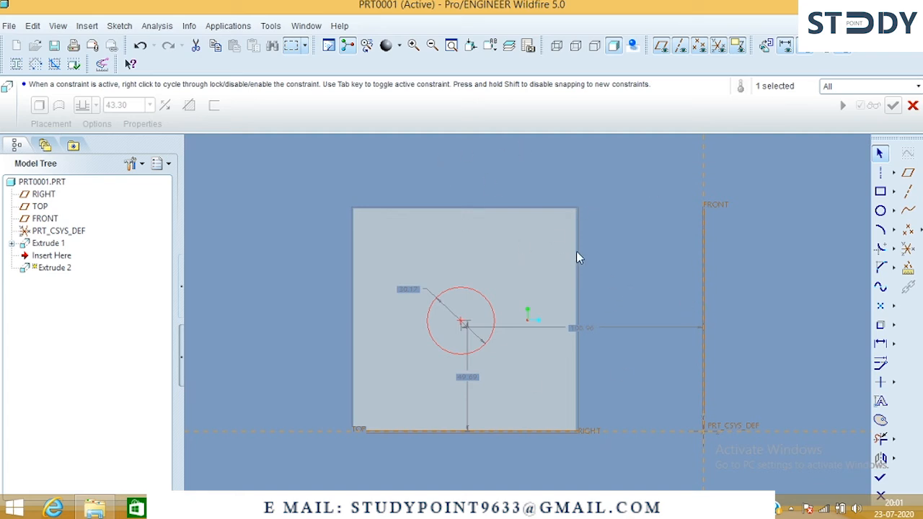
# Add the face's upper, left and right edges as sketch references
pyautogui.click(119, 26)
pyautogui.click(136, 58)
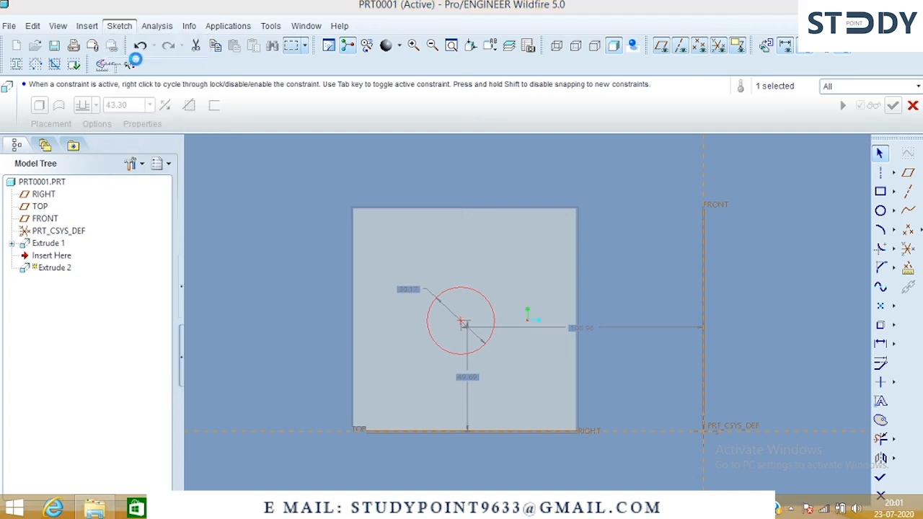
pyautogui.click(427, 210)
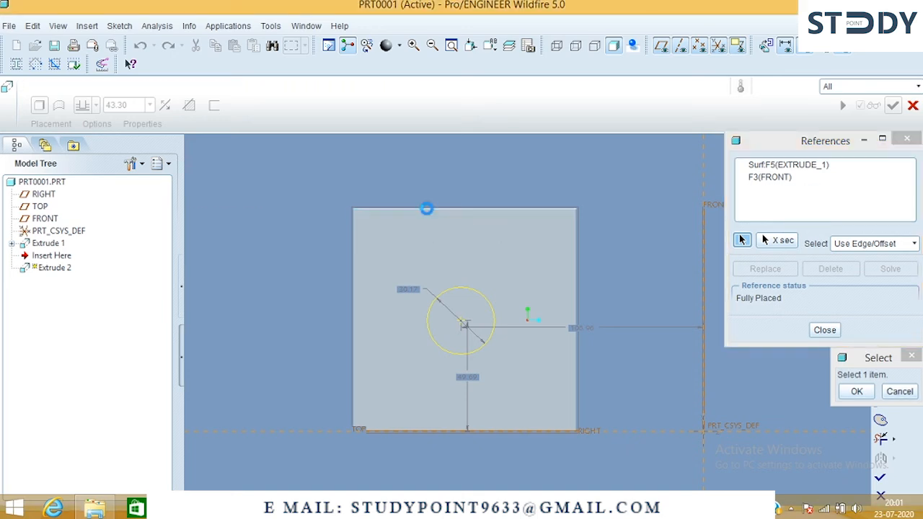
pyautogui.click(352, 261)
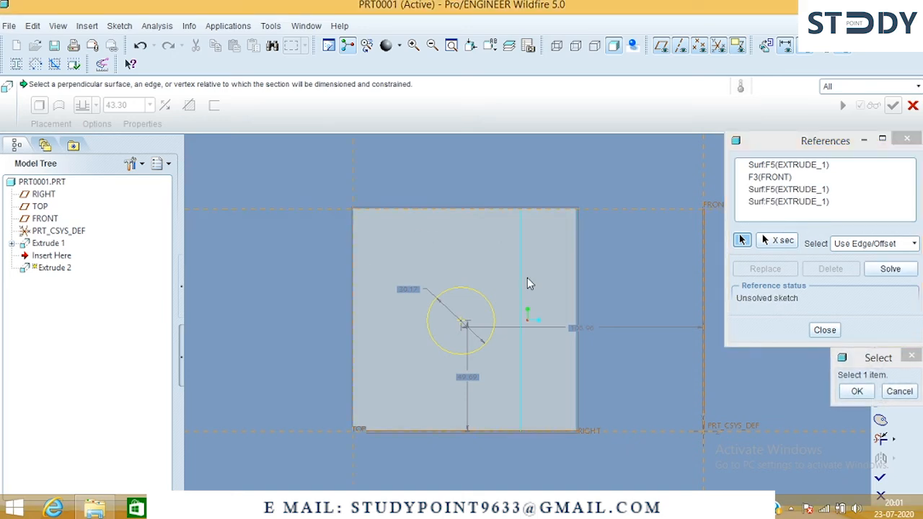
pyautogui.click(576, 288)
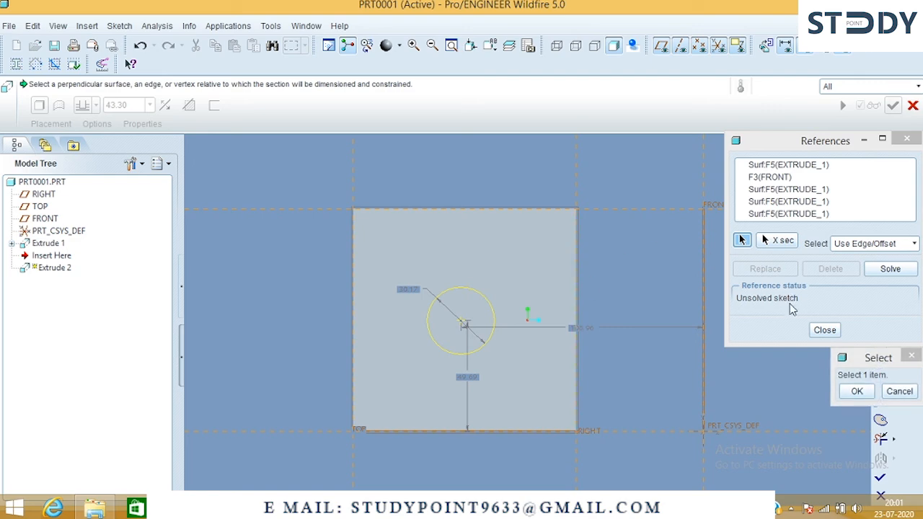
pyautogui.click(856, 390)
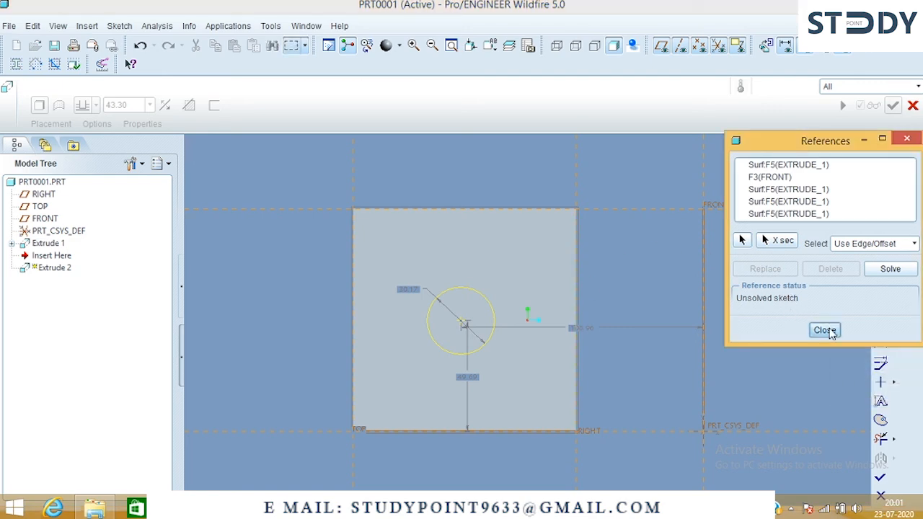
pyautogui.click(826, 330)
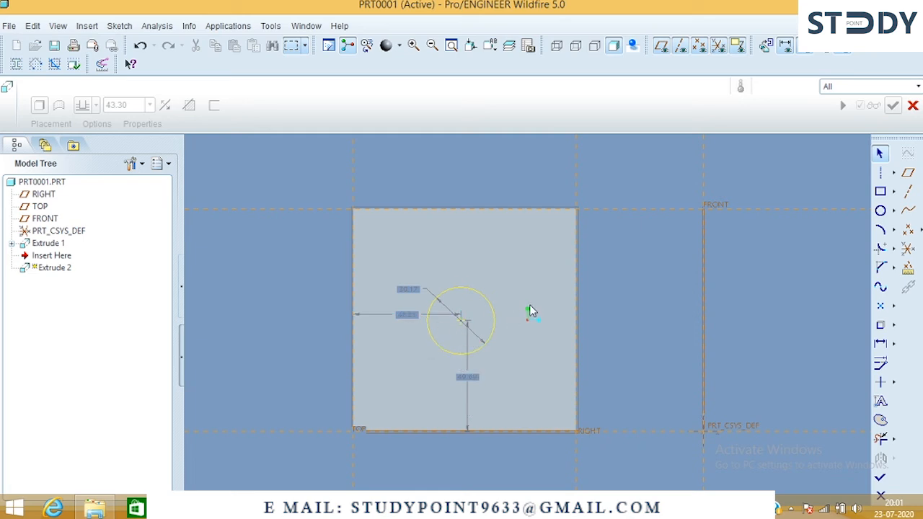
# Set the circle centre's distance from the face's left edge to 50
pyautogui.doubleClick(406, 314)
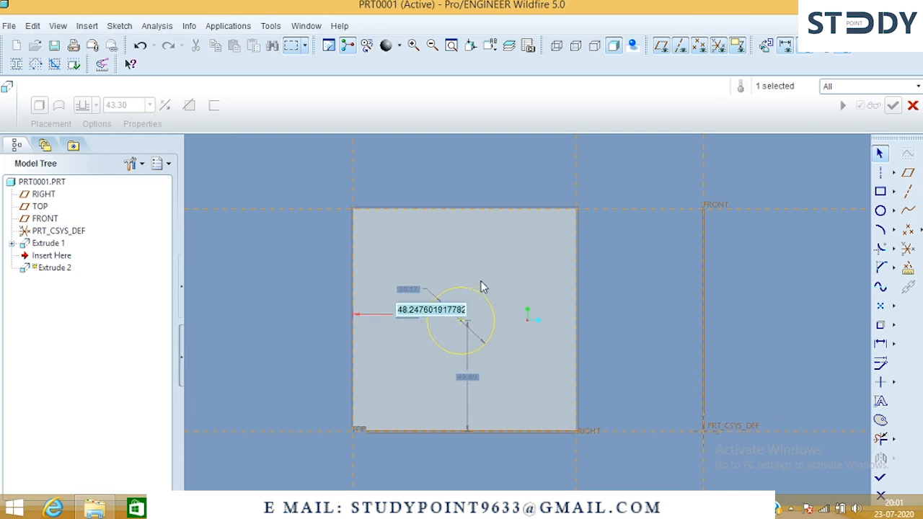
pyautogui.write('59')
pyautogui.press('BackSpace')
pyautogui.write('0')
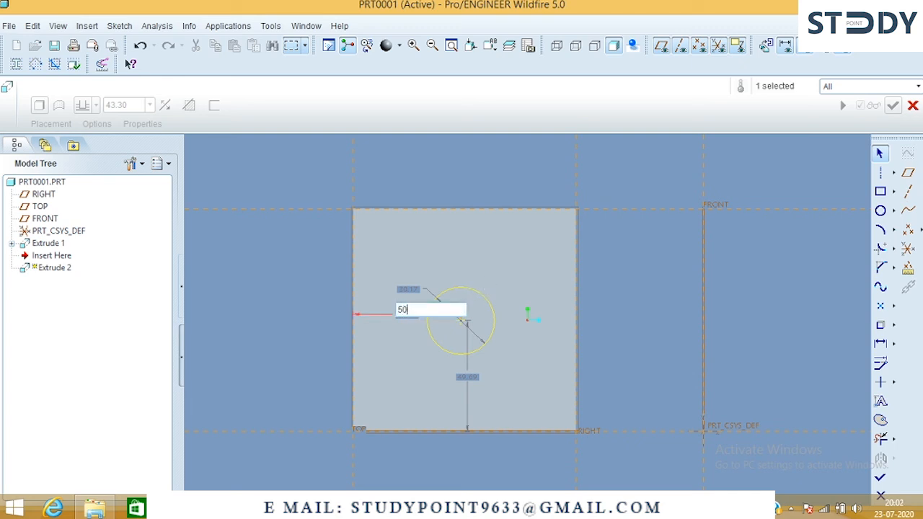
pyautogui.press('Return')
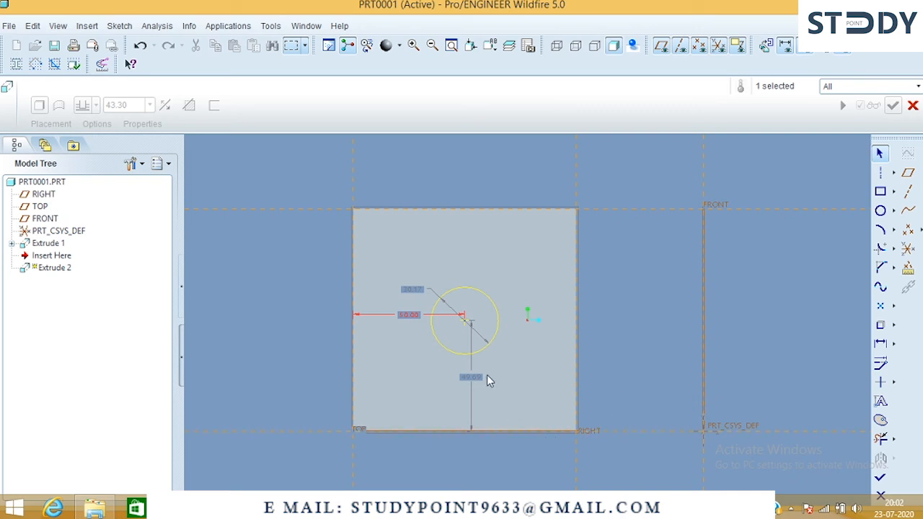
# Set the circle centre's height above the face's lower edge to 50
pyautogui.doubleClick(473, 378)
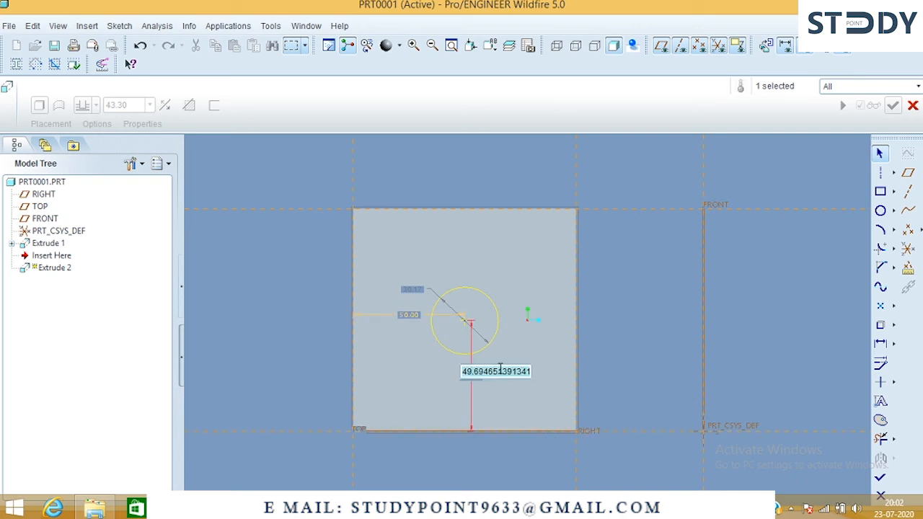
pyautogui.write('5')
pyautogui.press('BackSpace')
pyautogui.press('Return')
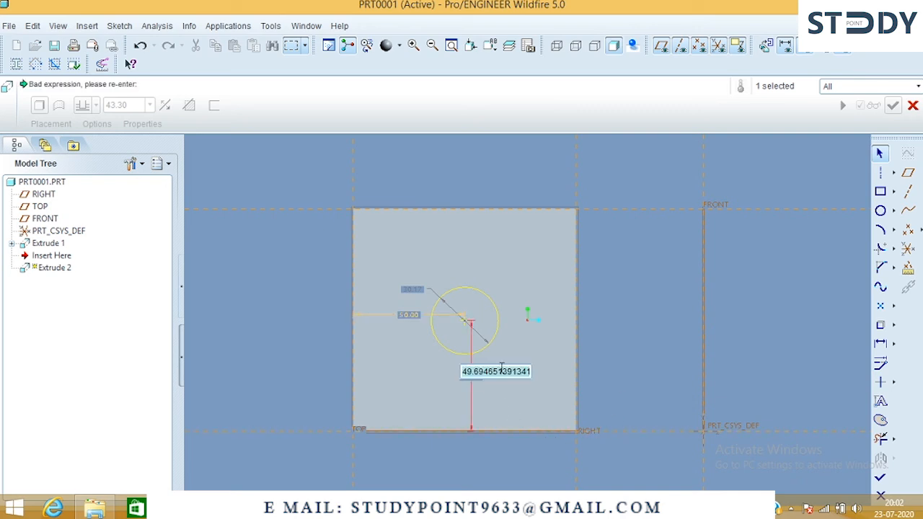
pyautogui.write('5')
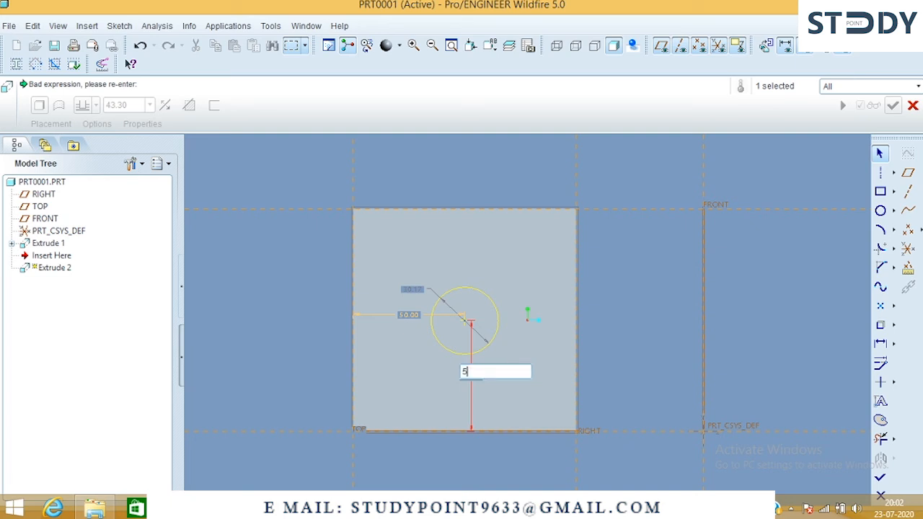
pyautogui.write('0')
pyautogui.press('Return')
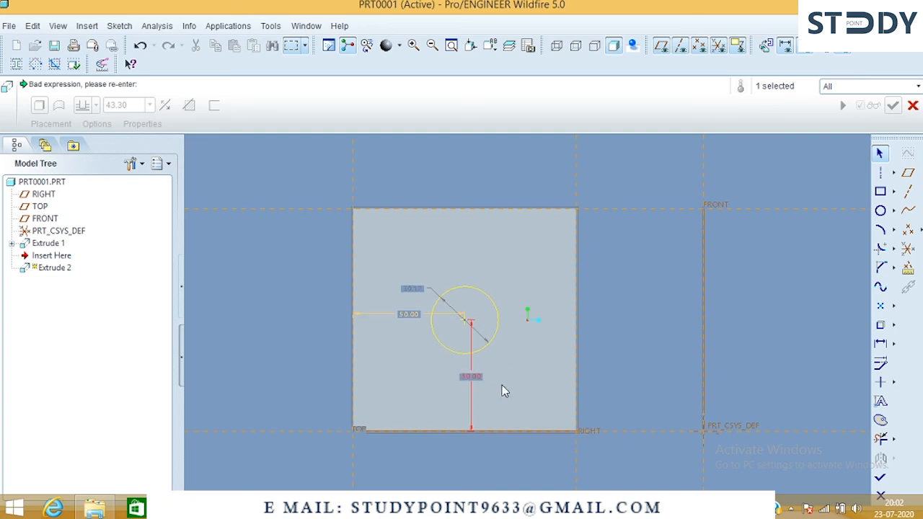
# Set the circle's diameter to 25 and finish the sketch
pyautogui.doubleClick(411, 290)
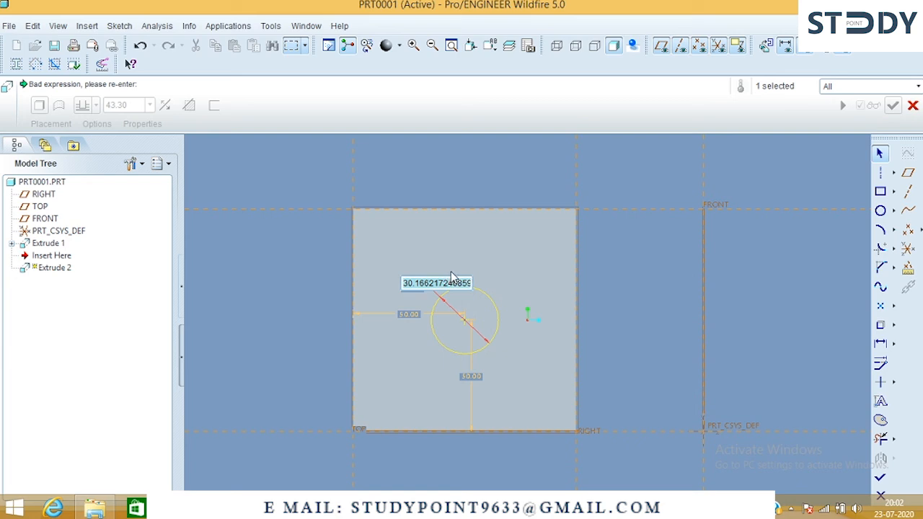
pyautogui.write('25')
pyautogui.press('Return')
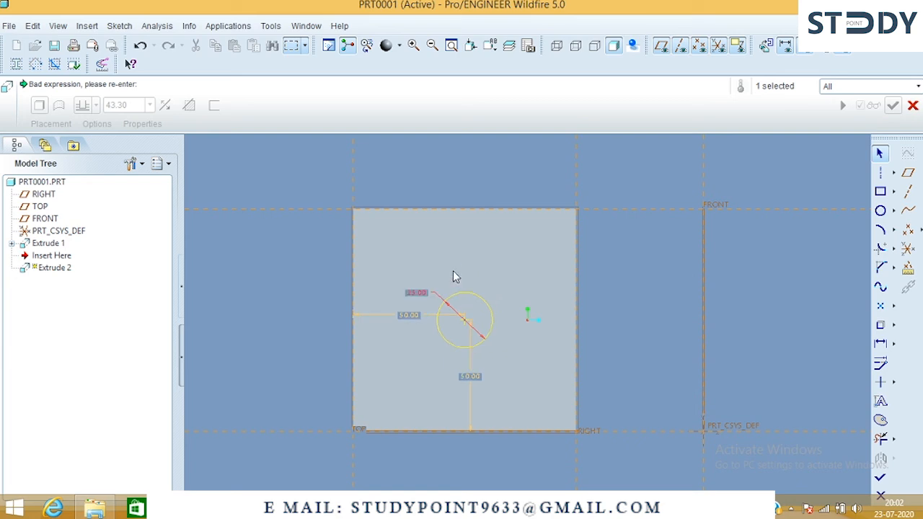
pyautogui.click(880, 478)
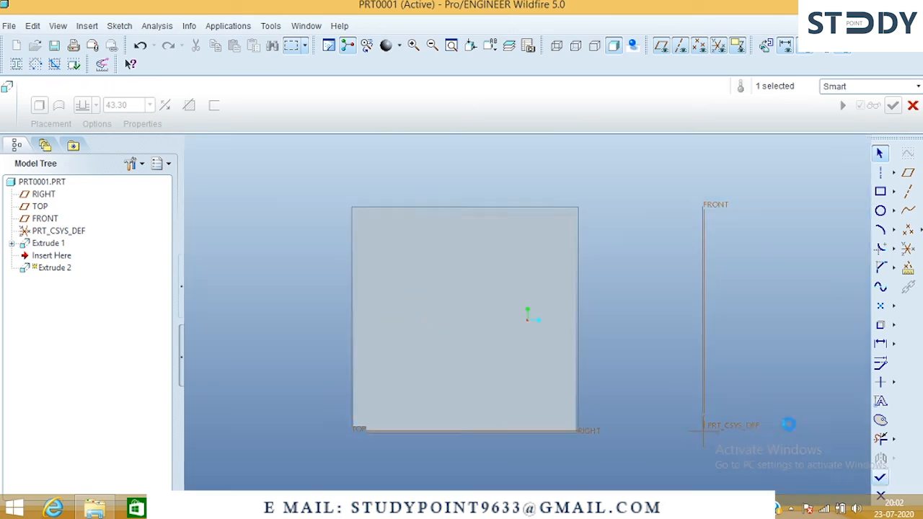
# Flip the circle's extrusion direction so that it runs into the block
pyautogui.moveTo(672, 291); pyautogui.dragTo(618, 311, button='middle')
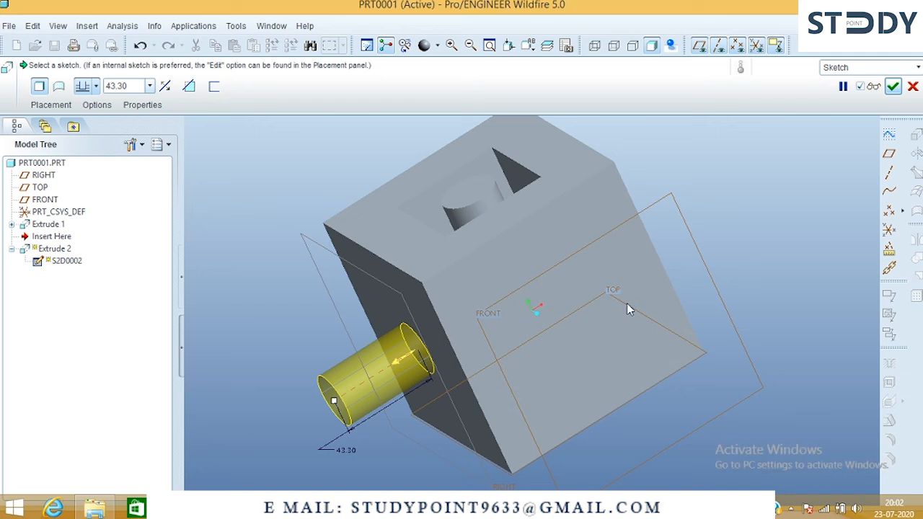
pyautogui.click(403, 359)
pyautogui.click(402, 357)
pyautogui.click(403, 357)
pyautogui.click(406, 359)
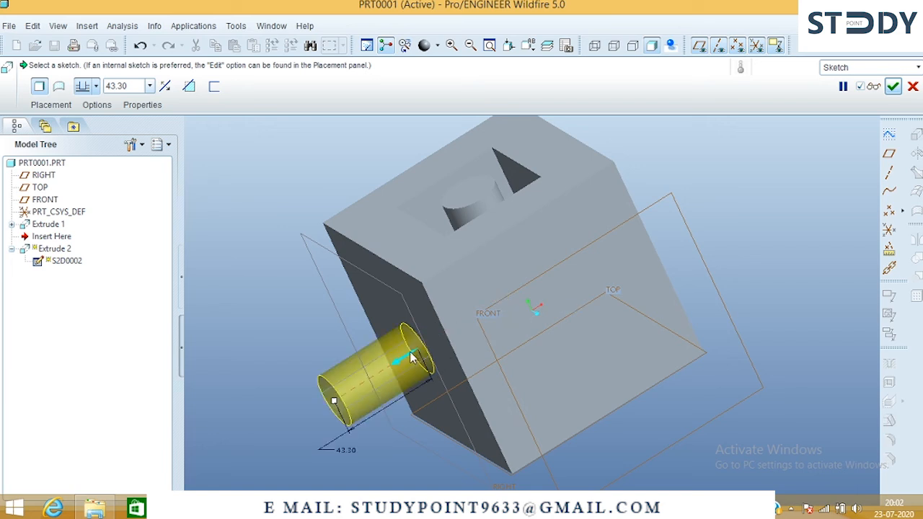
pyautogui.click(167, 90)
pyautogui.click(166, 90)
pyautogui.click(166, 90)
pyautogui.click(166, 90)
pyautogui.click(167, 90)
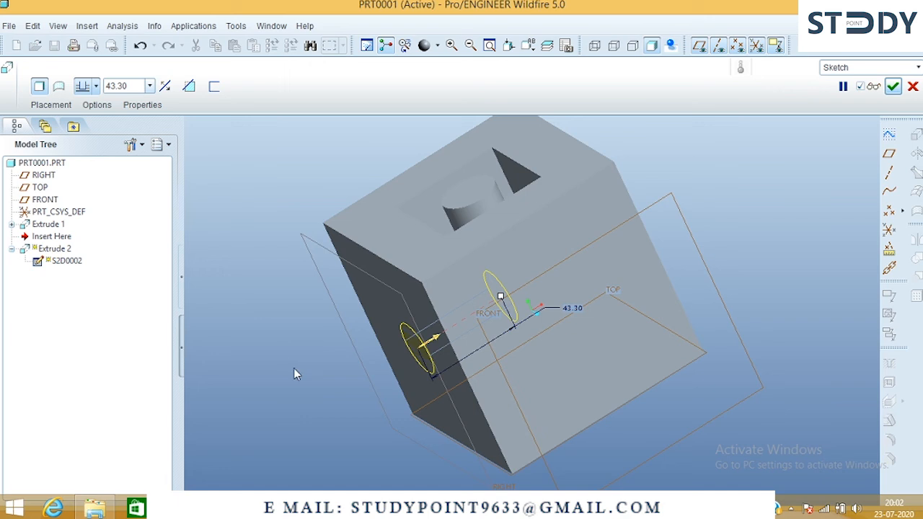
# Try an extrusion depth of 100, extend it past the block's far face to about 146.63, and complete the feature
pyautogui.doubleClick(130, 86)
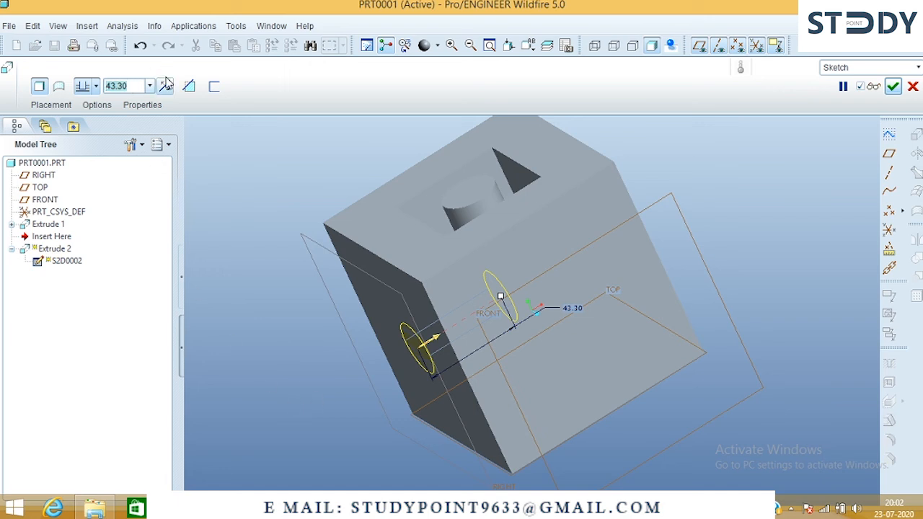
pyautogui.write('100')
pyautogui.press('Return')
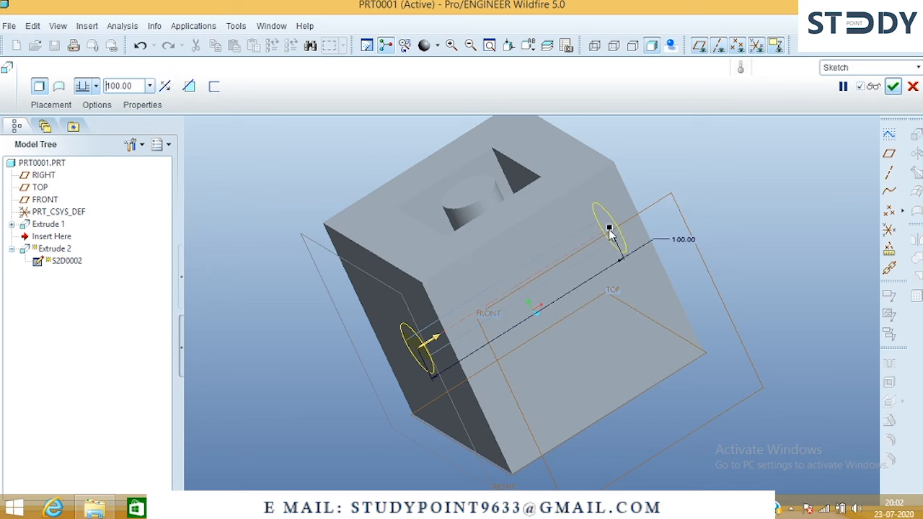
pyautogui.moveTo(609, 229); pyautogui.dragTo(709, 184)
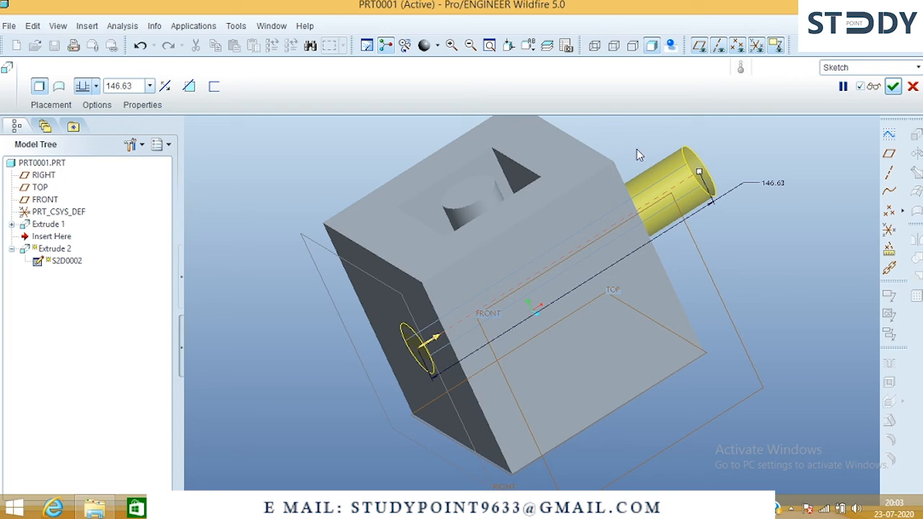
pyautogui.click(893, 86)
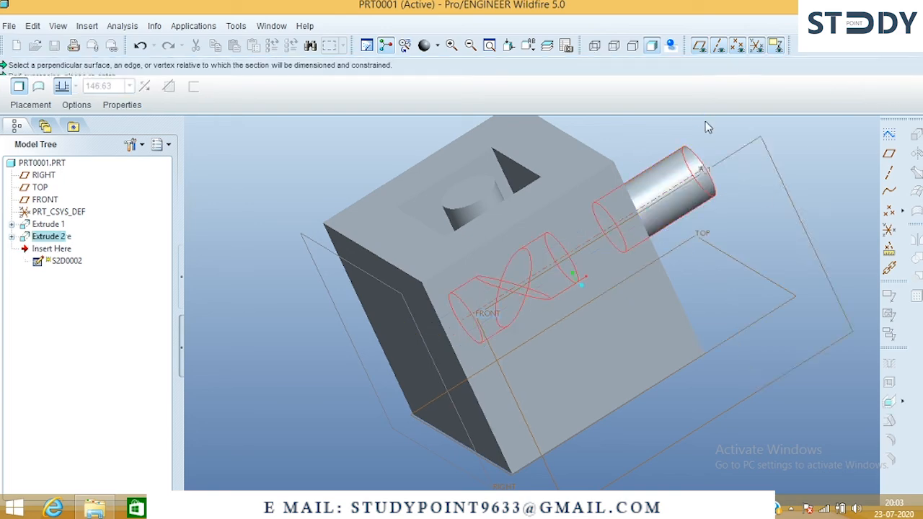
# Reopen the definition of the cylindrical Extrude 2 feature for editing
pyautogui.moveTo(736, 156); pyautogui.dragTo(765, 190, button='middle')
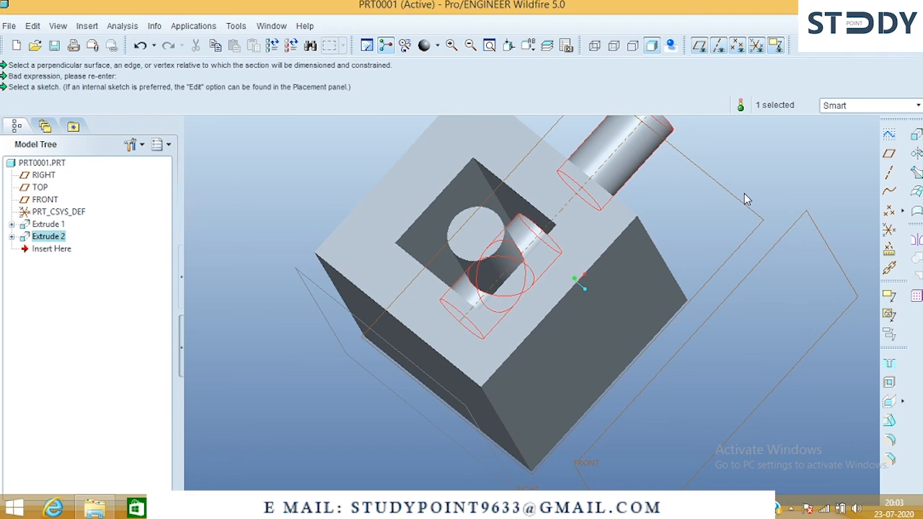
pyautogui.click(41, 227)
pyautogui.click(44, 239)
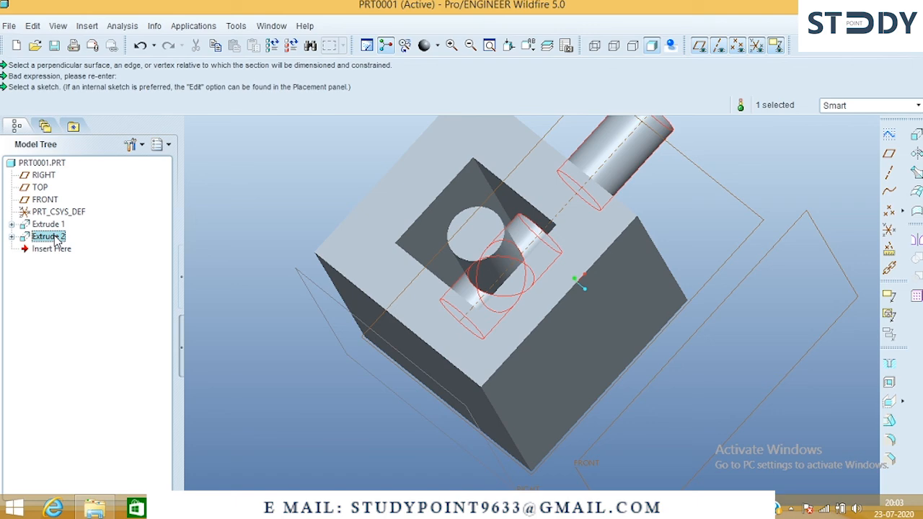
pyautogui.rightClick(57, 240)
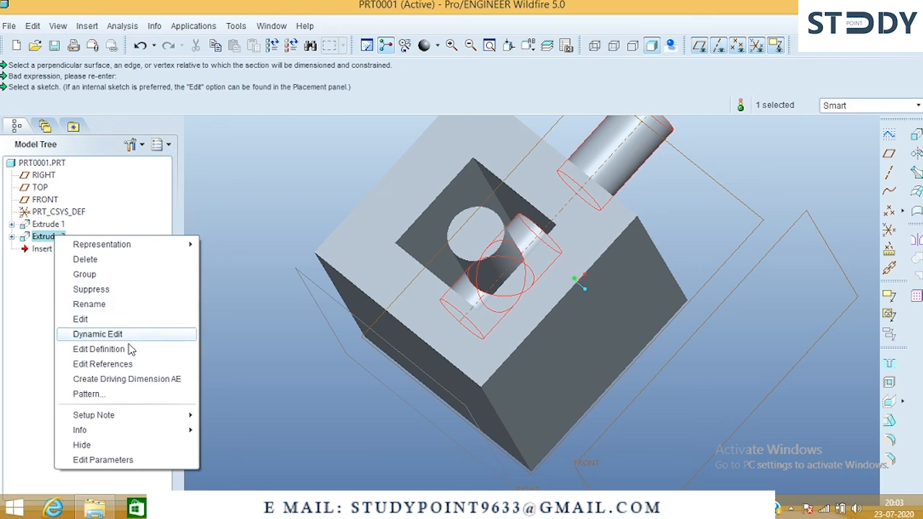
pyautogui.click(97, 349)
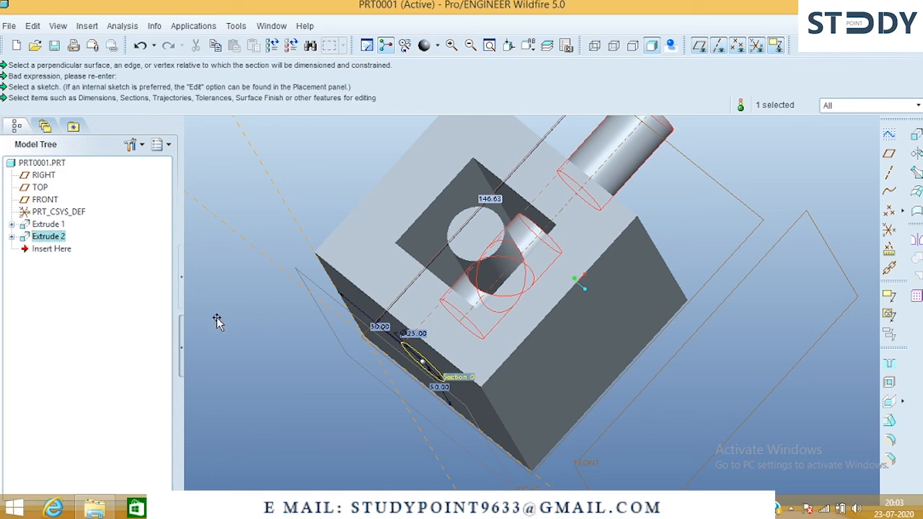
pyautogui.rightClick(52, 237)
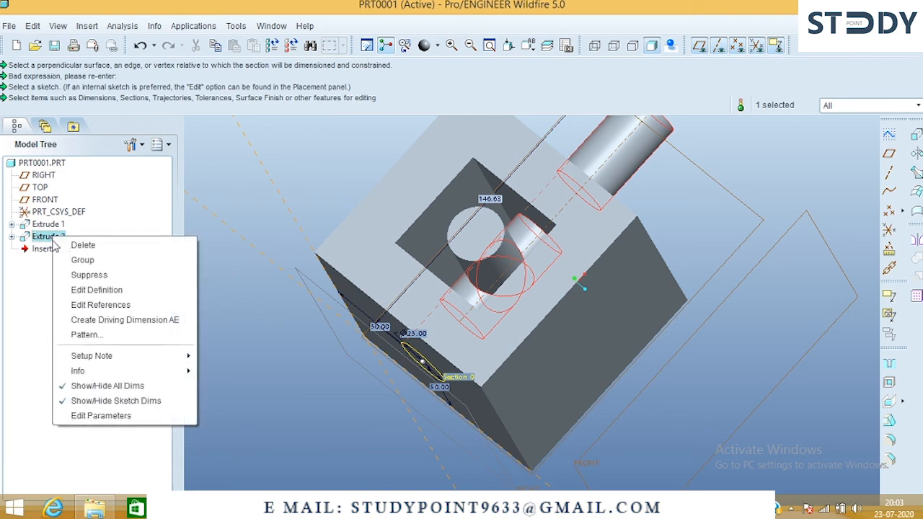
pyautogui.click(106, 290)
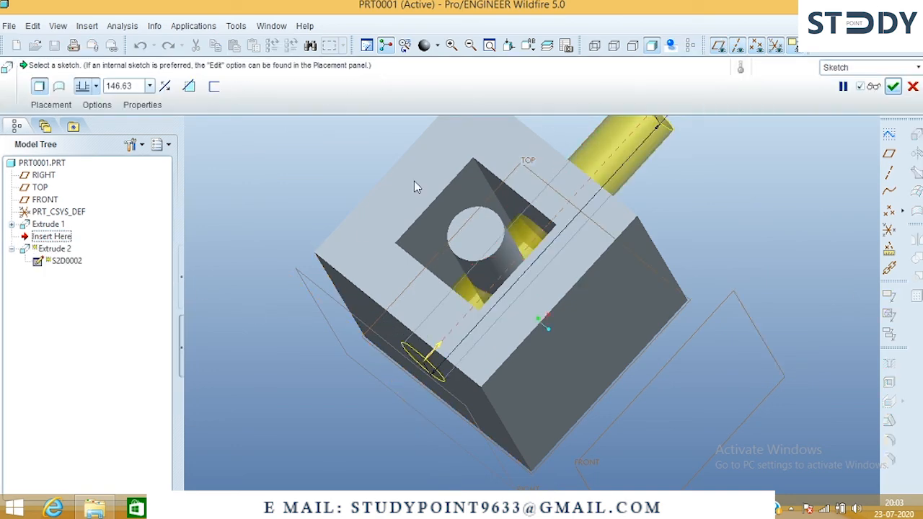
# Change Extrude 2 to remove material, preview the cut through the block, and accept the redefined feature
pyautogui.moveTo(396, 194)
pyautogui.mouseDown(button='middle')
pyautogui.moveTo(577, 312)
pyautogui.moveTo(599, 299)
pyautogui.moveTo(651, 309)
pyautogui.moveTo(649, 295)
pyautogui.mouseUp(button='middle')
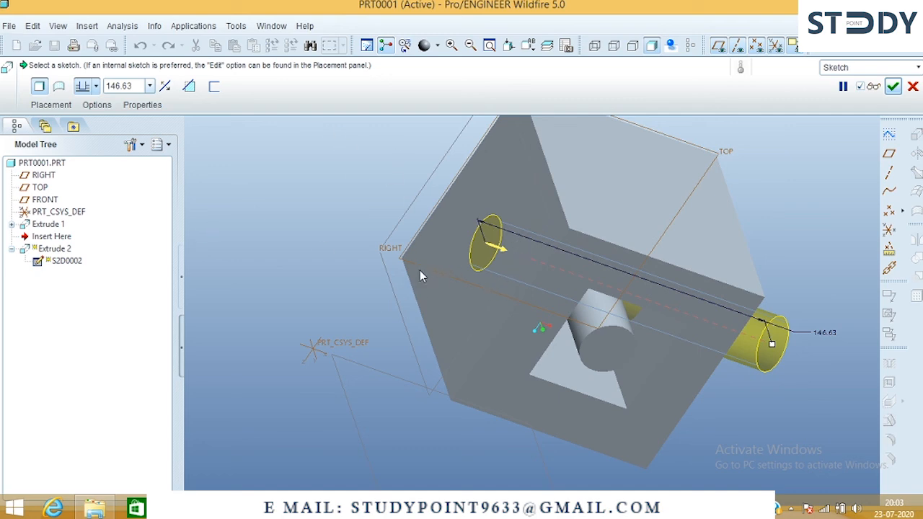
pyautogui.click(189, 89)
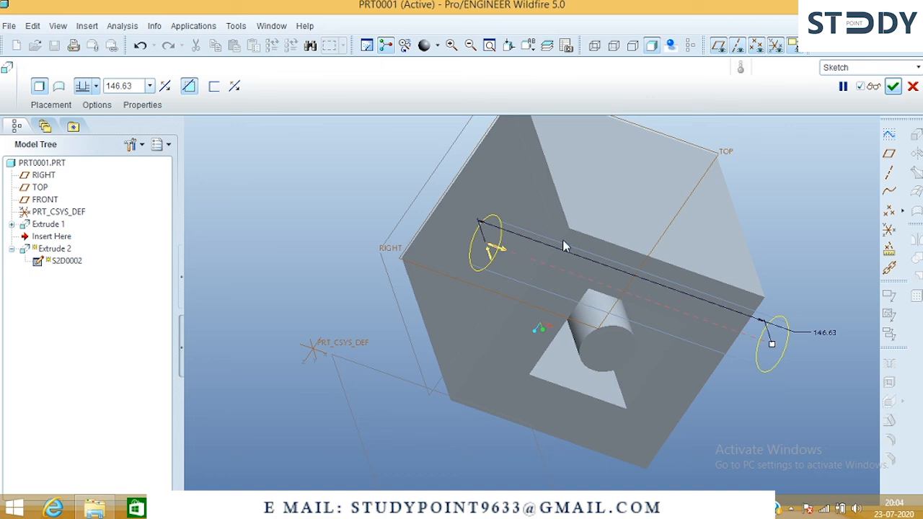
pyautogui.click(874, 87)
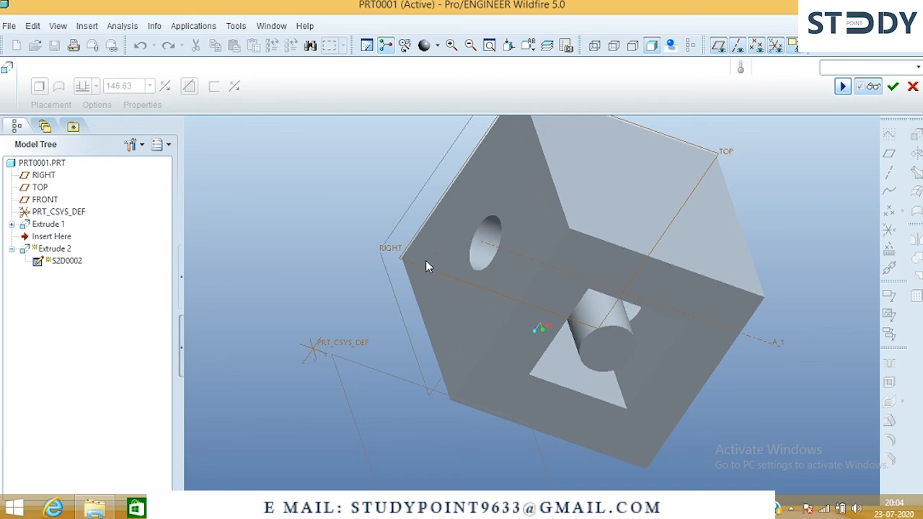
pyautogui.click(893, 87)
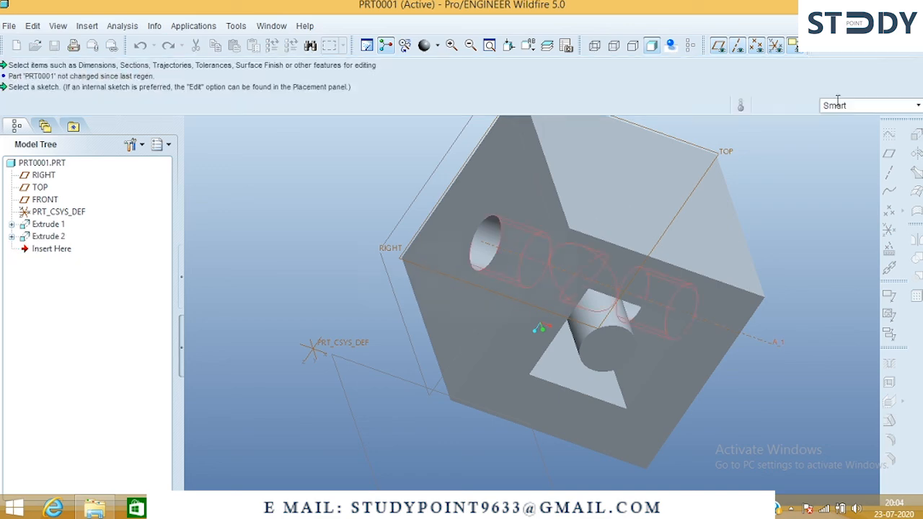
pyautogui.moveTo(657, 223)
pyautogui.mouseDown(button='middle')
pyautogui.moveTo(674, 298)
pyautogui.moveTo(481, 262)
pyautogui.moveTo(541, 294)
pyautogui.moveTo(650, 225)
pyautogui.moveTo(628, 154)
pyautogui.moveTo(652, 151)
pyautogui.moveTo(670, 180)
pyautogui.moveTo(673, 236)
pyautogui.moveTo(604, 189)
pyautogui.moveTo(561, 144)
pyautogui.moveTo(489, 174)
pyautogui.moveTo(554, 272)
pyautogui.moveTo(625, 305)
pyautogui.moveTo(560, 264)
pyautogui.moveTo(618, 307)
pyautogui.moveTo(541, 328)
pyautogui.moveTo(626, 309)
pyautogui.mouseUp(button='middle')
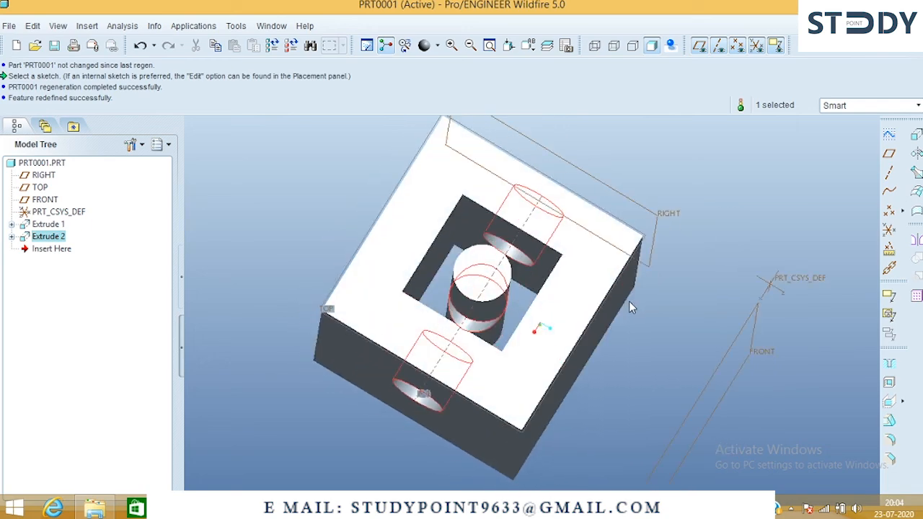